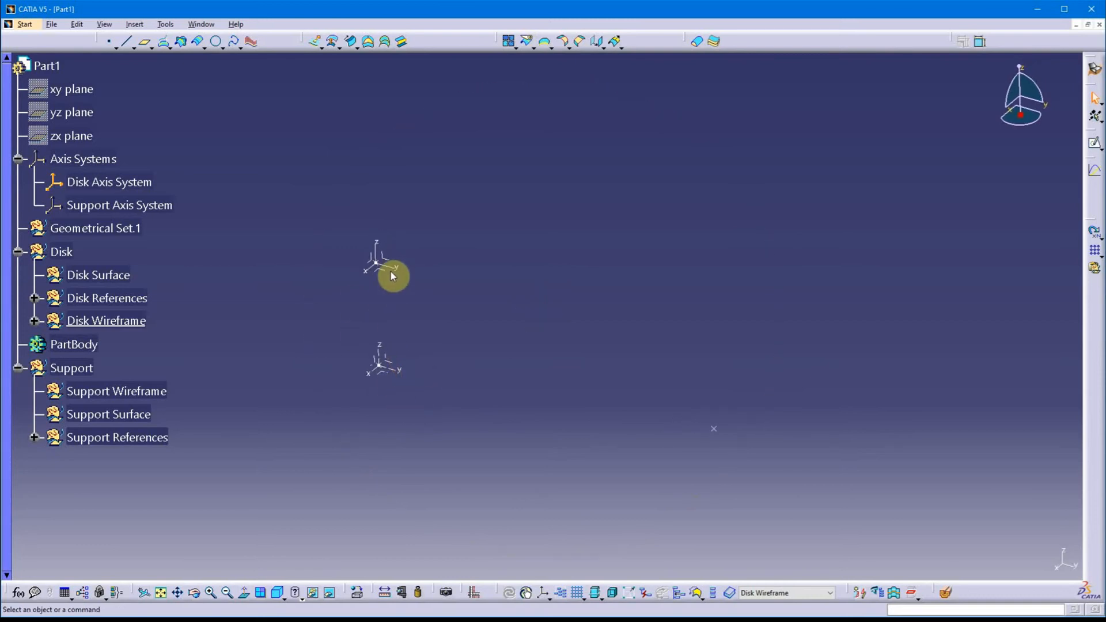
middle_click_drag(499, 364, 433, 318)
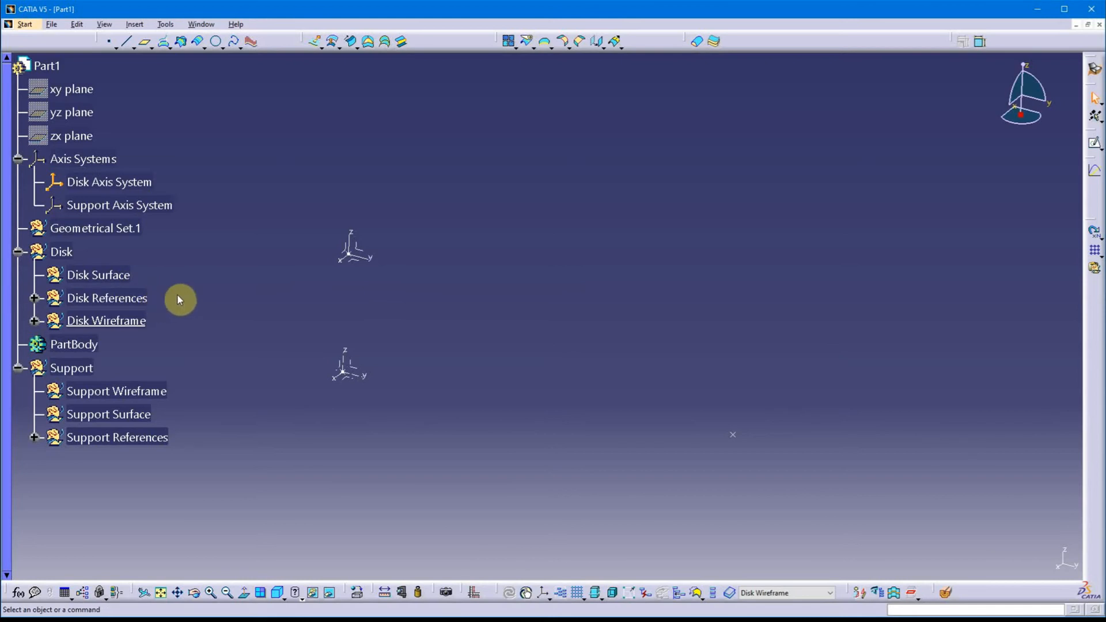
middle_click_drag(351, 287, 424, 248)
mouse_move(491, 236)
middle_mouse_down()
mouse_move(469, 248)
mouse_move(483, 249)
middle_mouse_up()
left_click(93, 271)
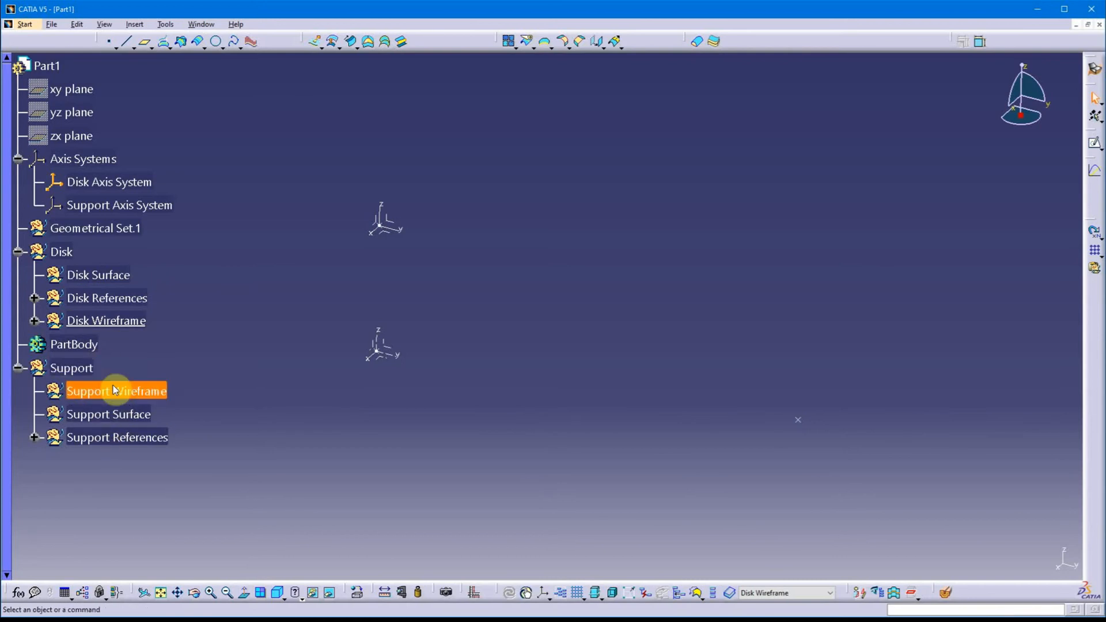
middle_click_drag(457, 292, 447, 295)
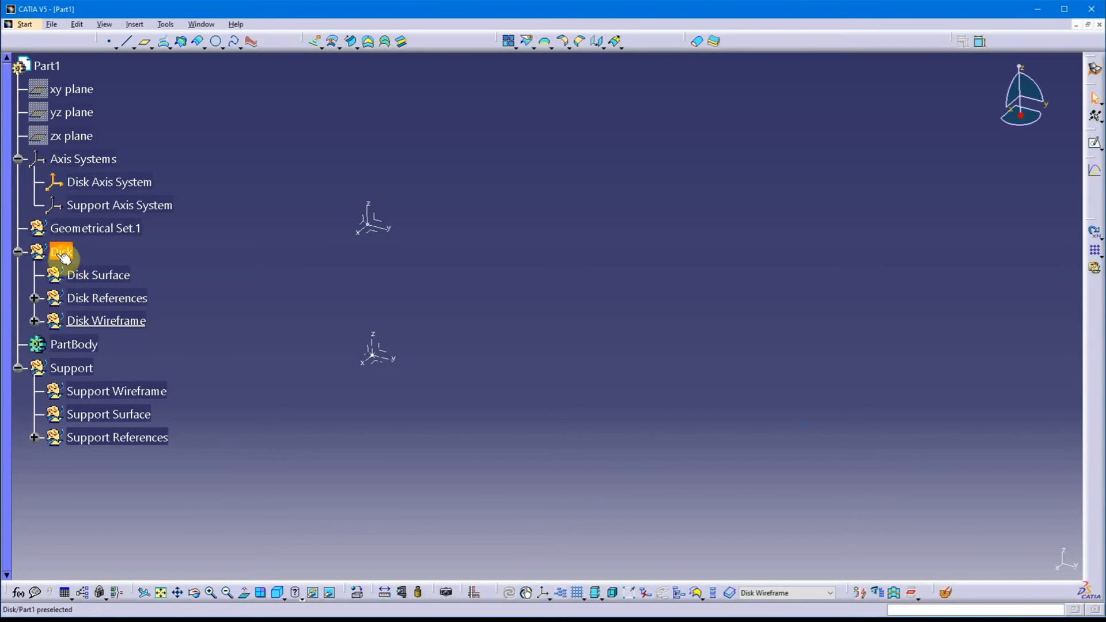
left_click(115, 274)
left_click(122, 182)
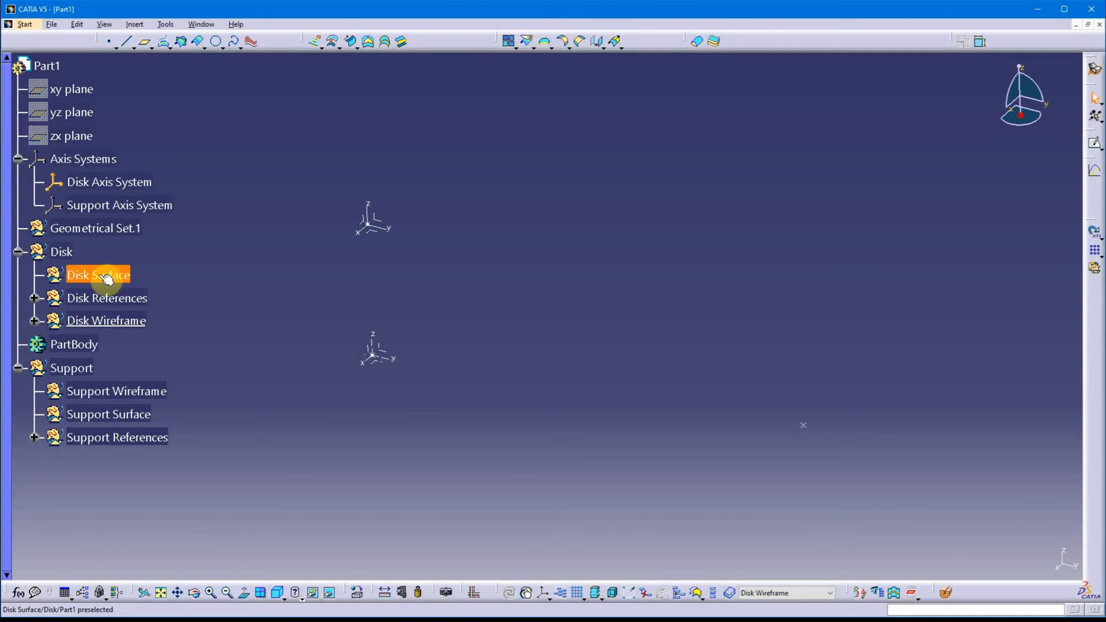
Review the coordinates and reference axis system defining Point.3 in the Disk Wireframe set
left_click(35, 321)
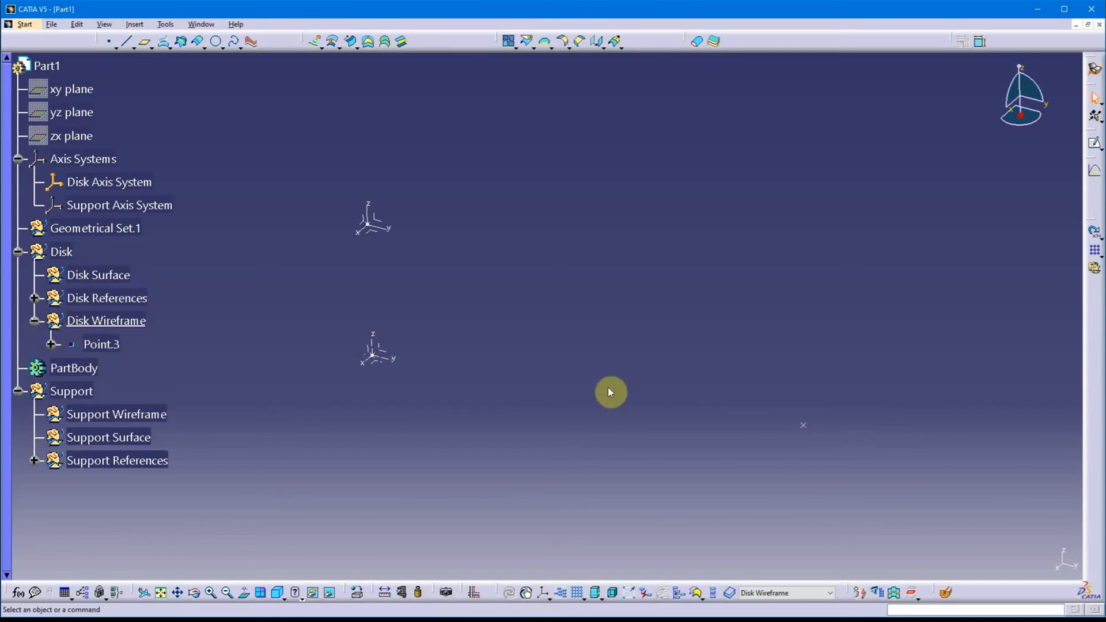
middle_click_drag(699, 439, 679, 433)
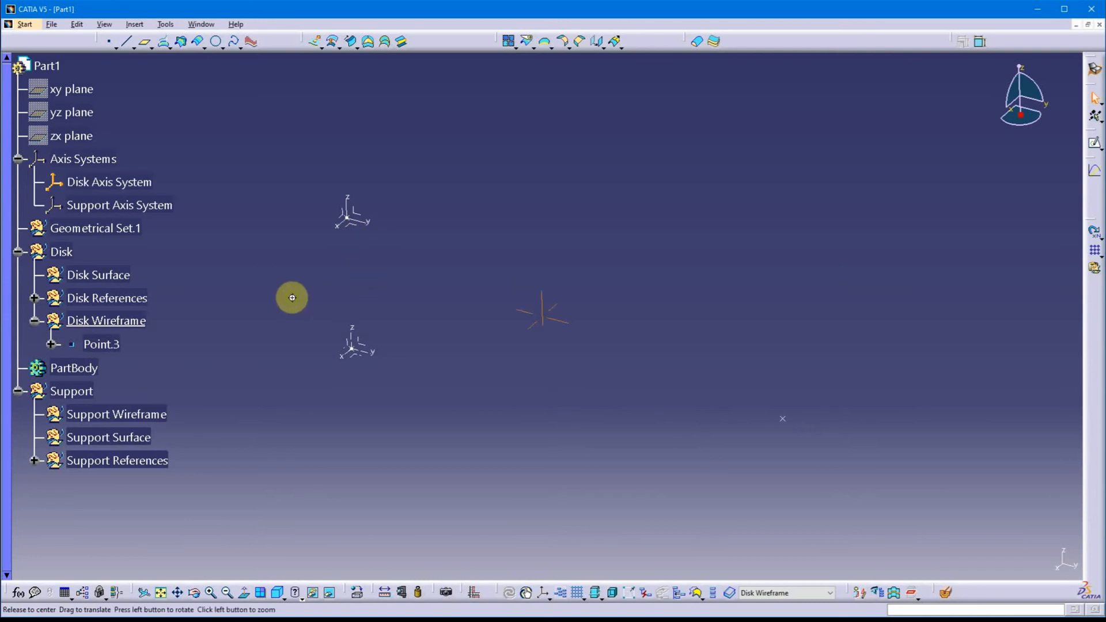
double_click(114, 349)
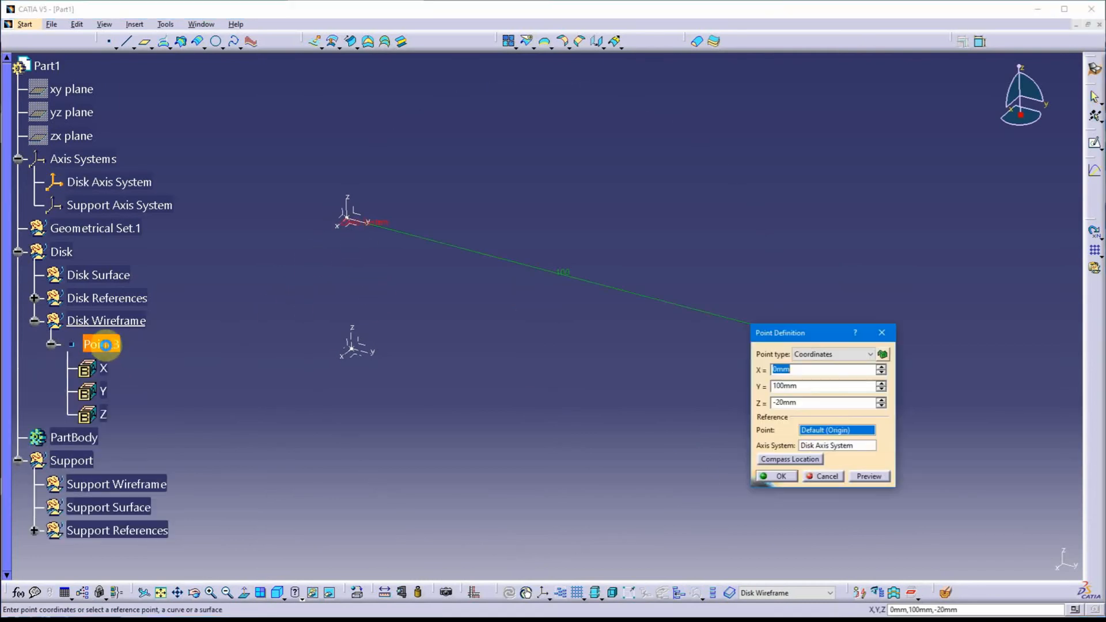
left_click_drag(810, 338, 802, 83)
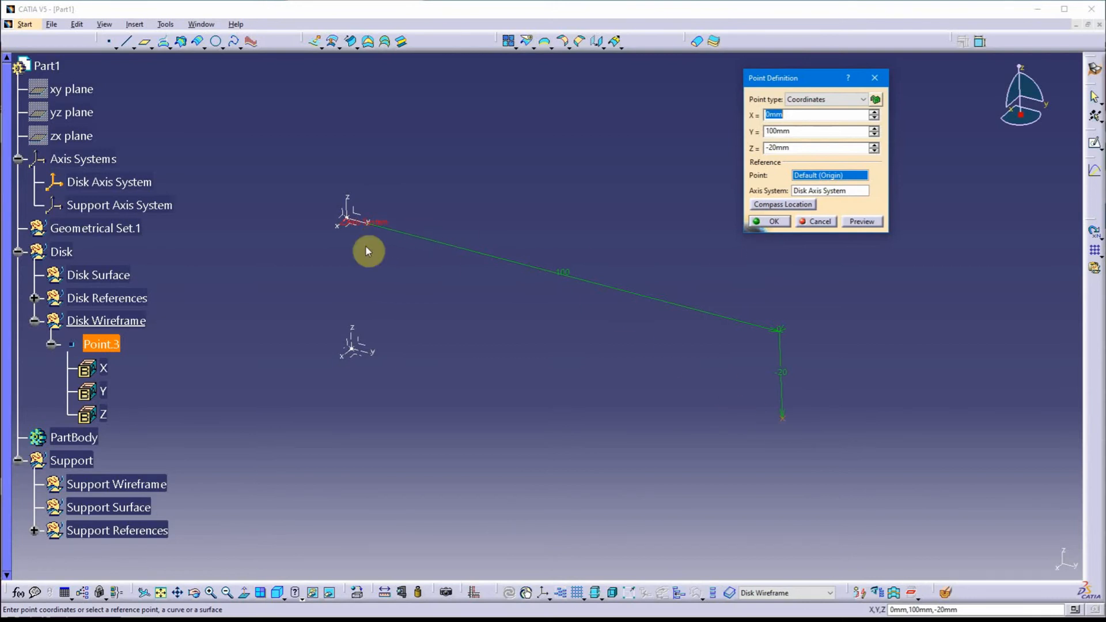
left_click(773, 221)
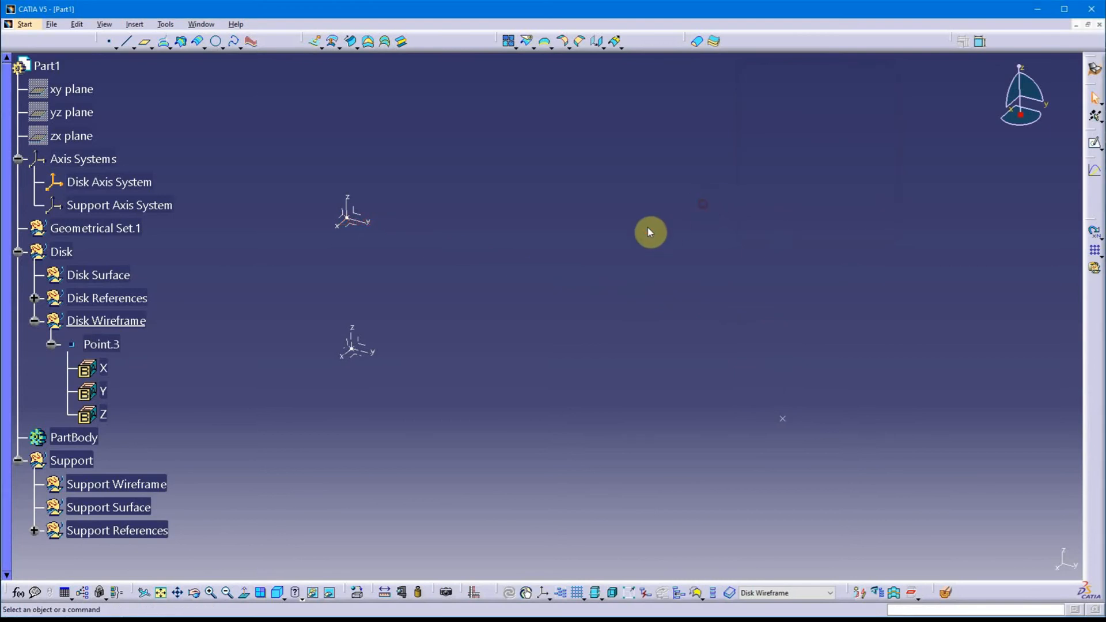
Begin a spline running from Point.1 at the disk axis system's origin to Point.3
middle_click_drag(519, 234, 526, 237)
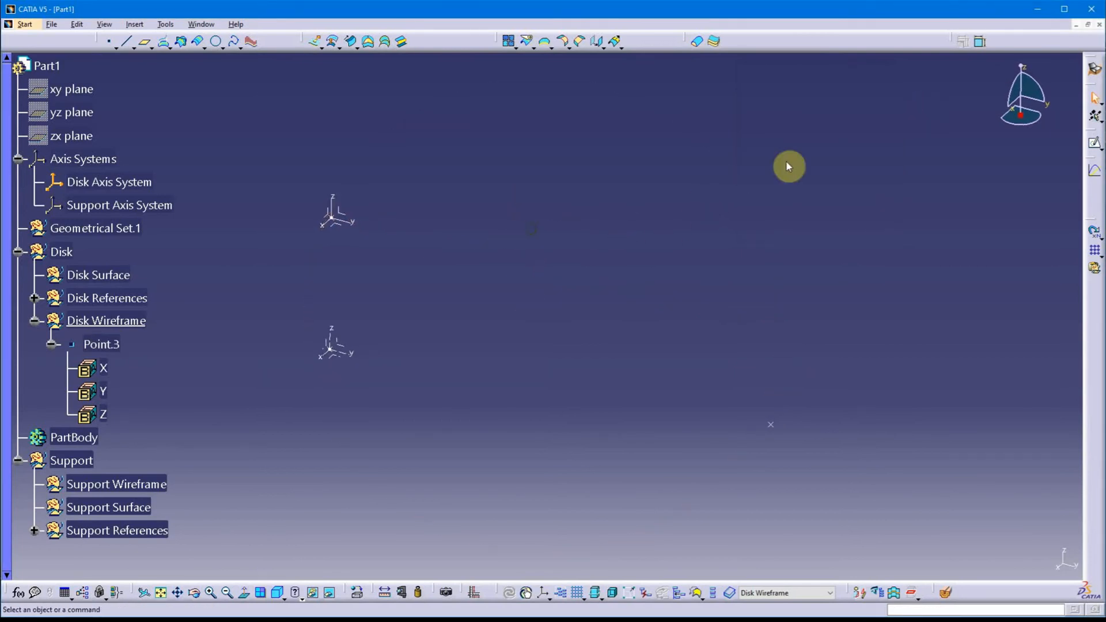
middle_click_drag(569, 358, 565, 353)
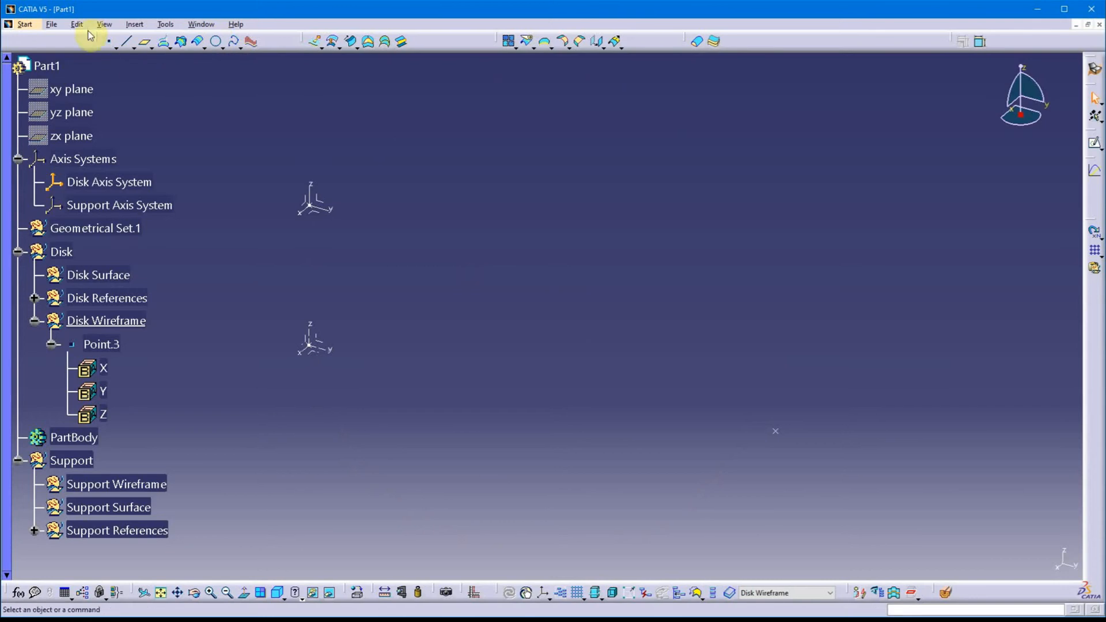
left_click(233, 44)
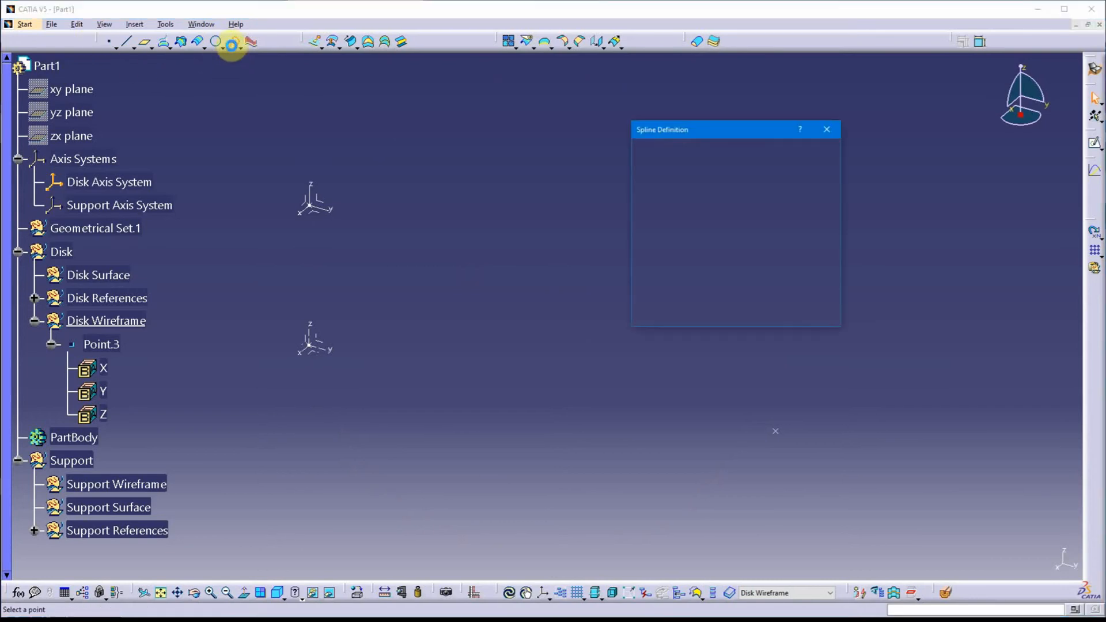
left_click(312, 210)
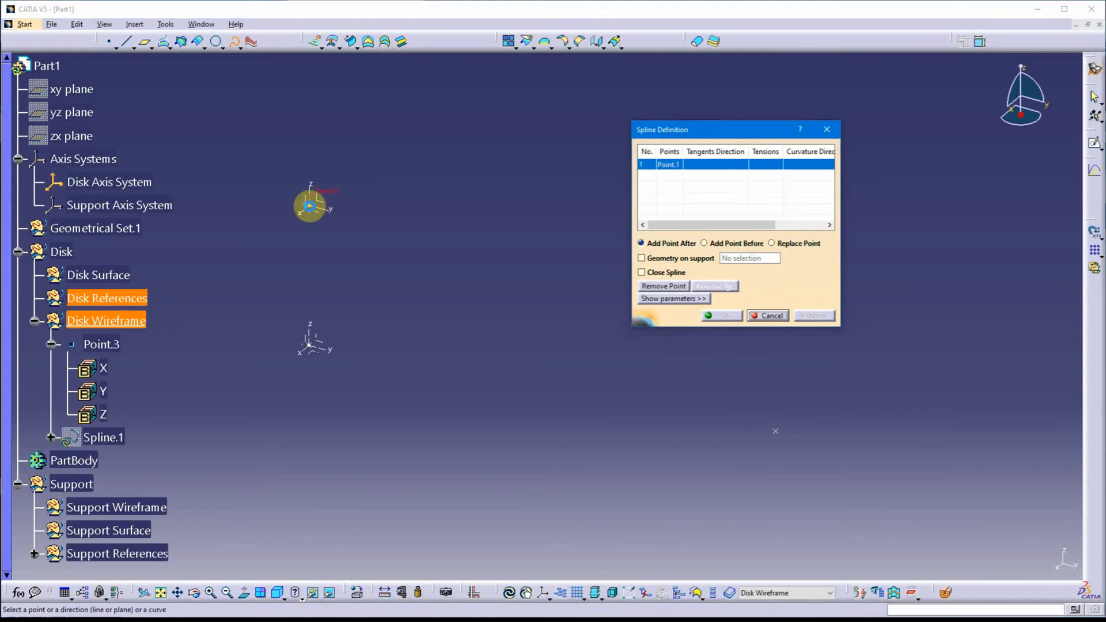
left_click(776, 432)
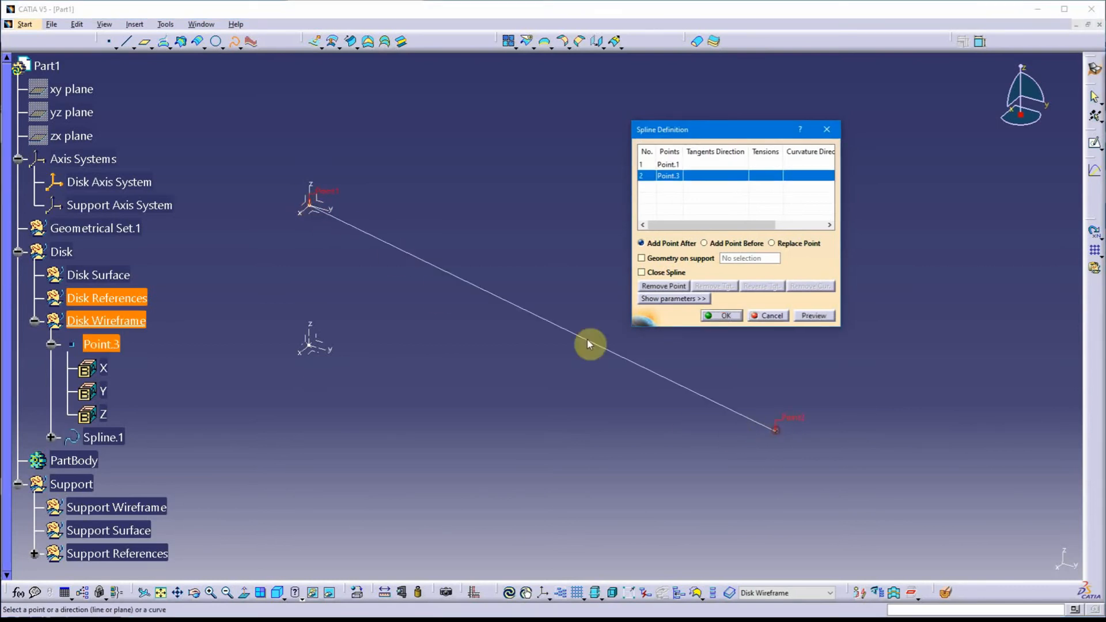
Constrain the spline at Point.1 with a From curve tangency to the Y axis of the Disk Axis System
mouse_move(544, 298)
middle_mouse_down()
mouse_move(529, 289)
mouse_move(515, 324)
middle_mouse_up()
left_click(666, 165)
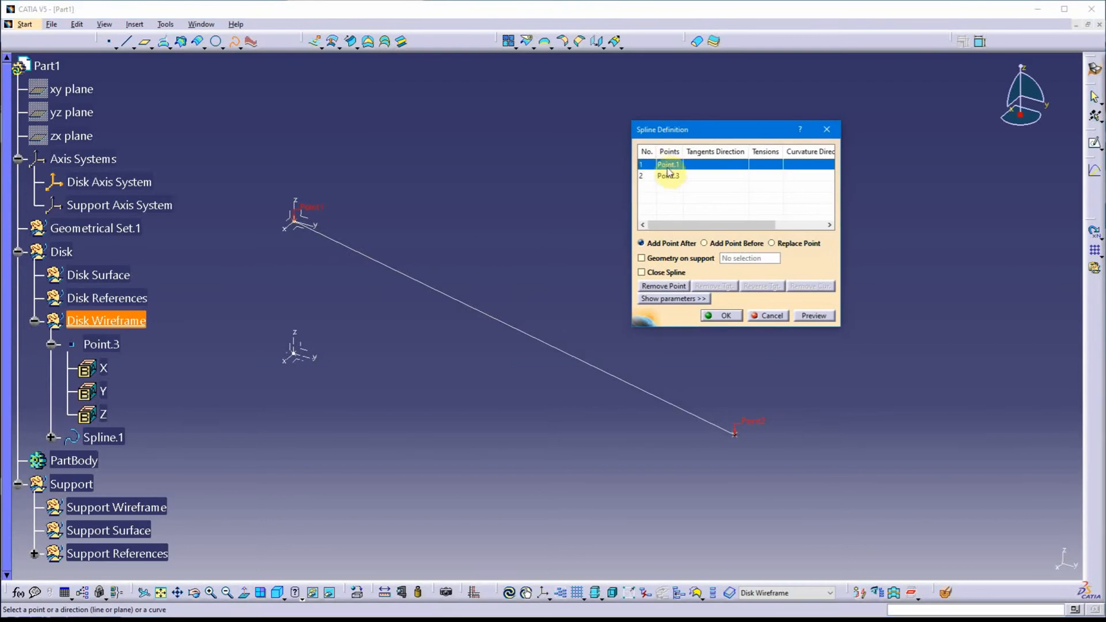
left_click(702, 299)
left_click(771, 283)
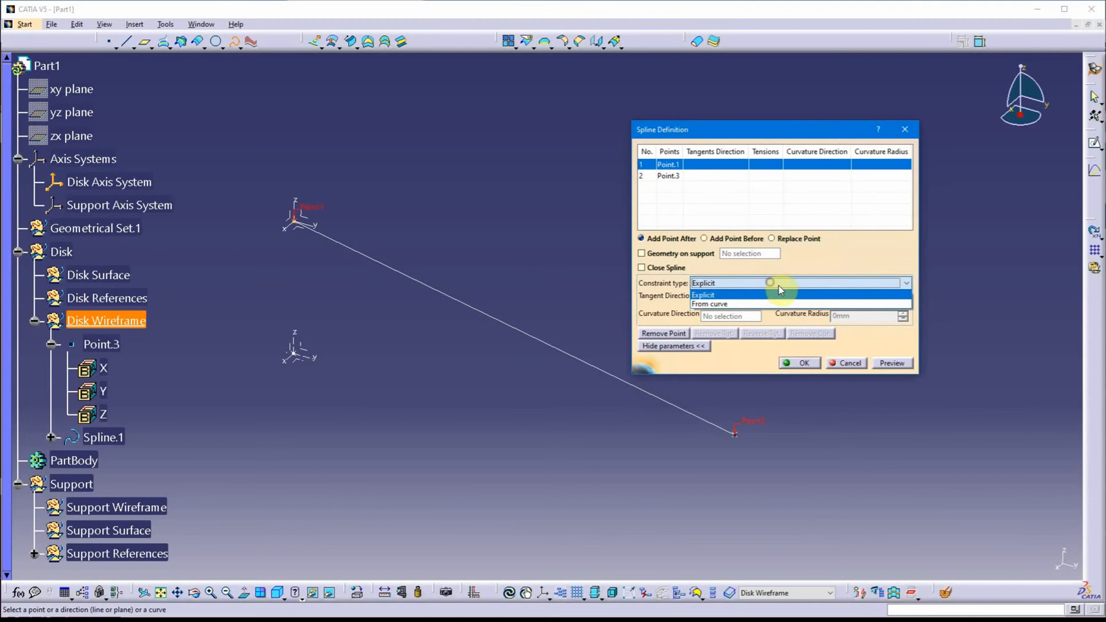
left_click(740, 304)
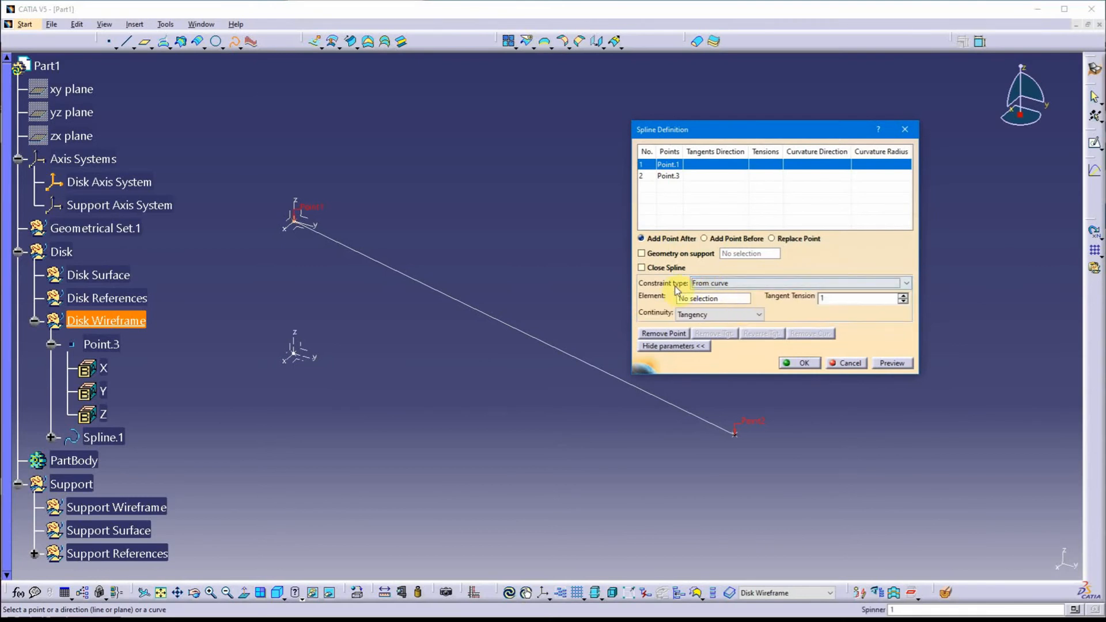
left_click(317, 230)
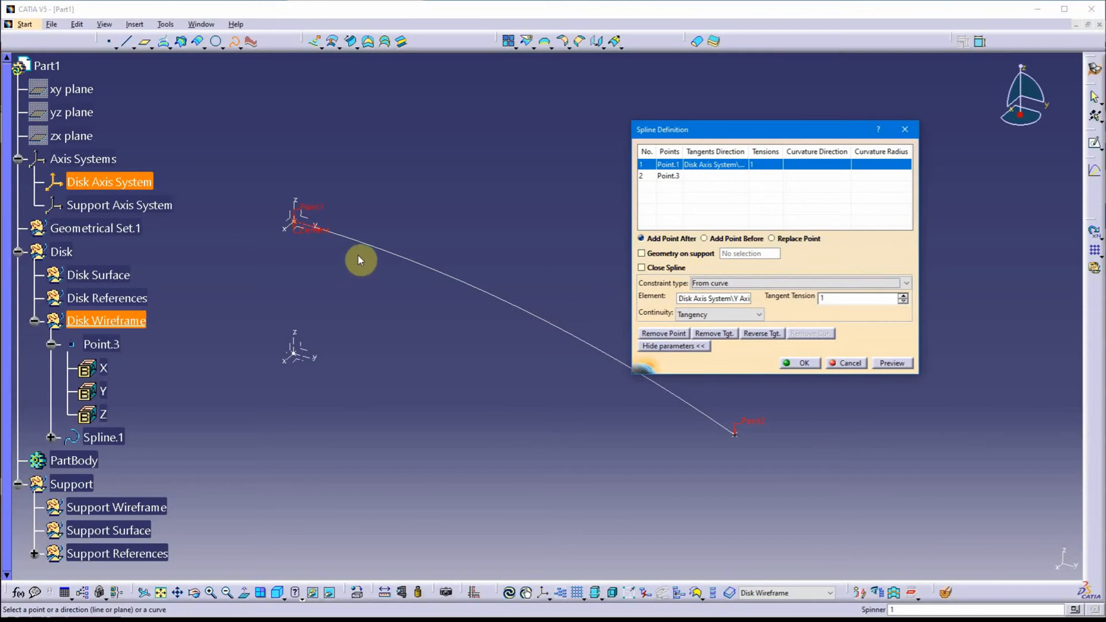
Constrain the spline at Point.3 with a From curve tangency to the disk axis system's Y axis and create the spline
middle_click_drag(504, 378, 444, 380)
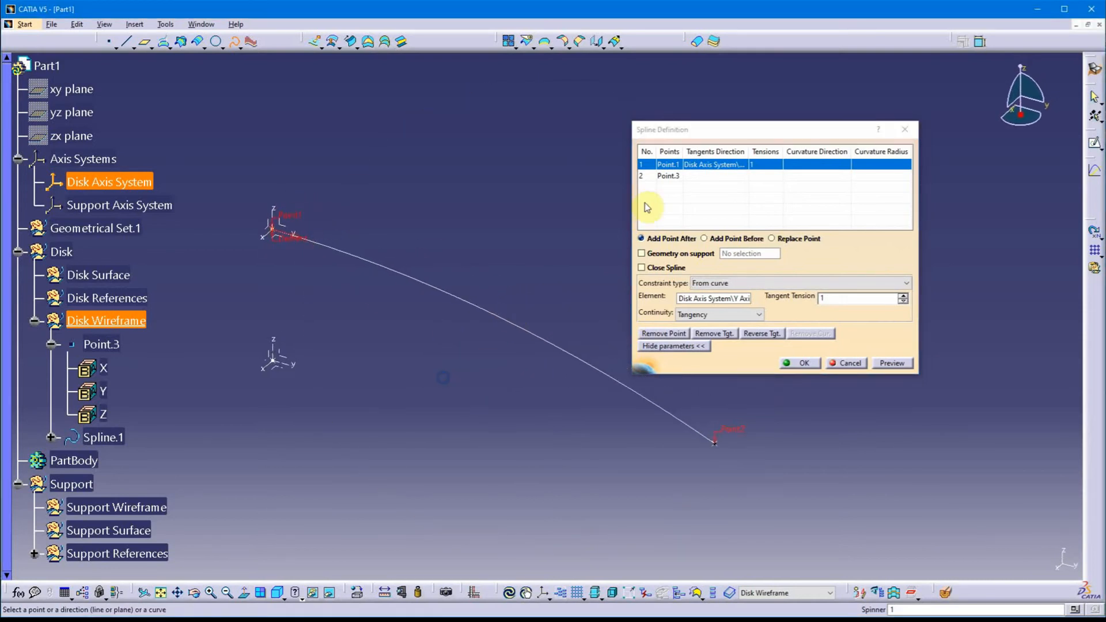
left_click(667, 176)
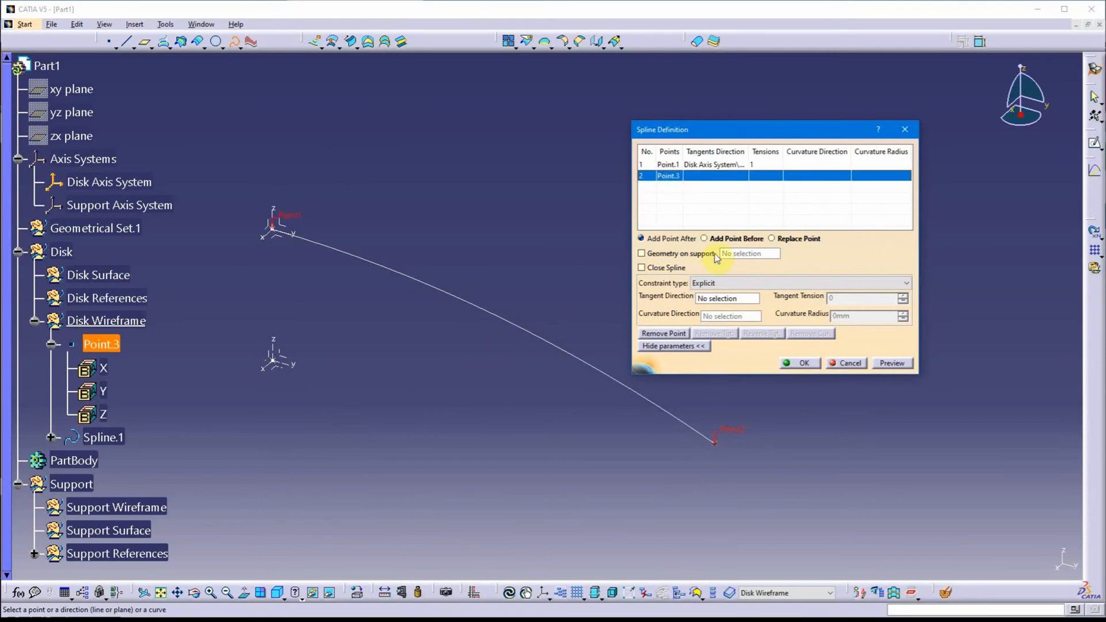
left_click(687, 346)
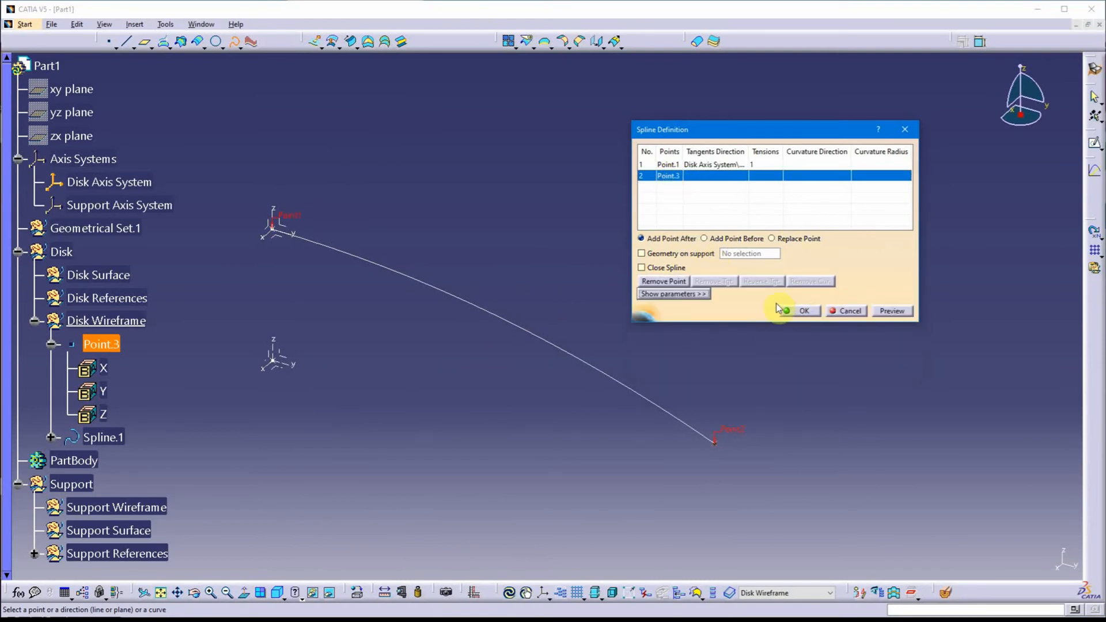
left_click(689, 295)
left_click(815, 282)
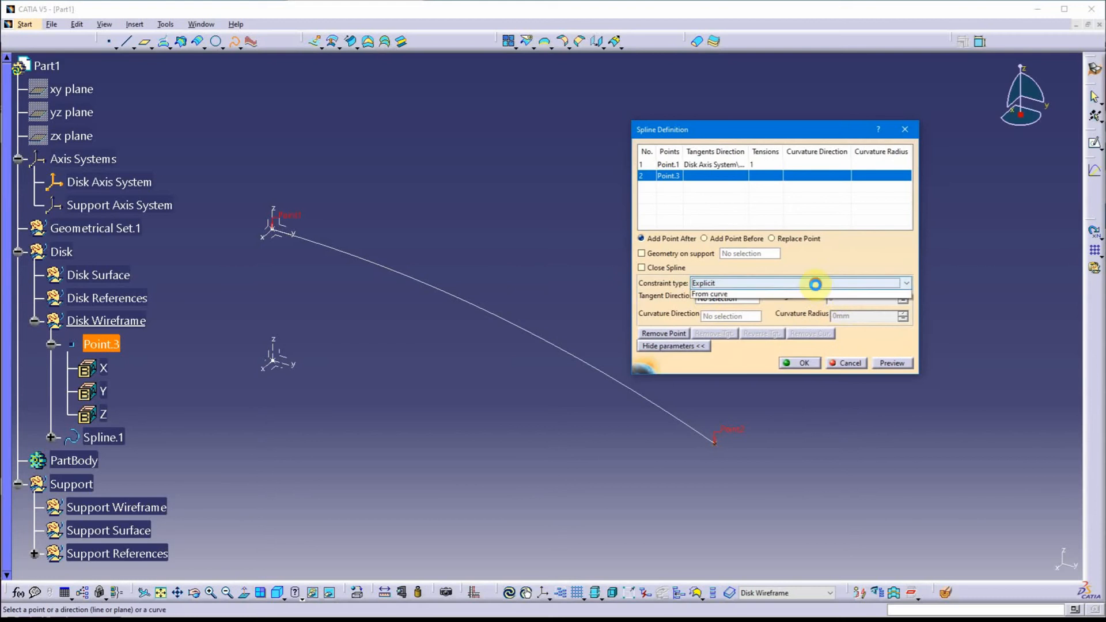
left_click(804, 306)
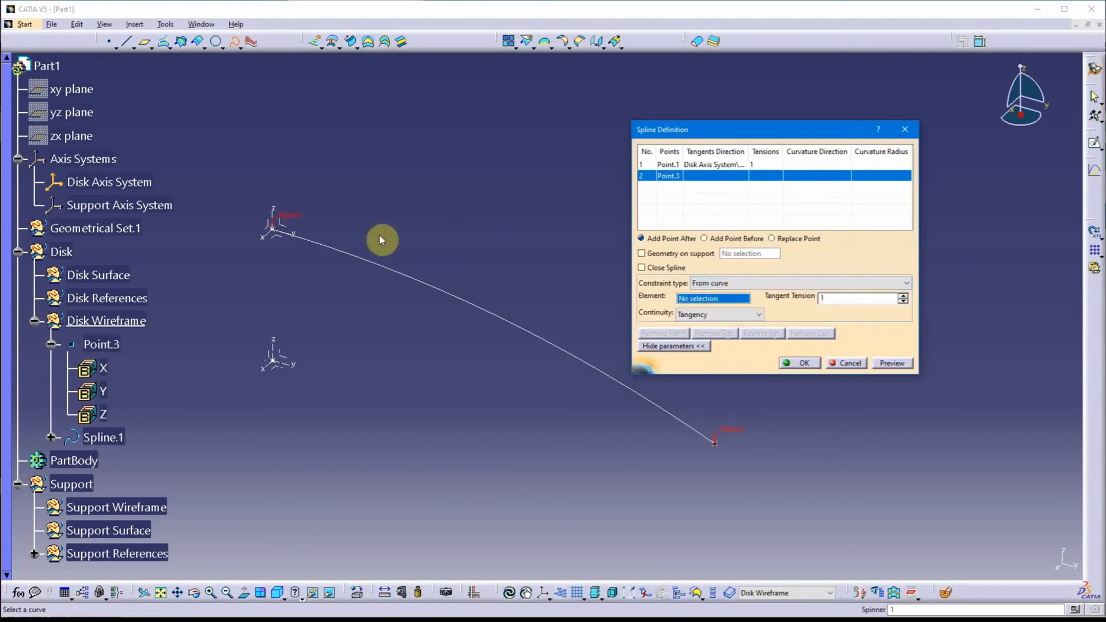
left_click(299, 241)
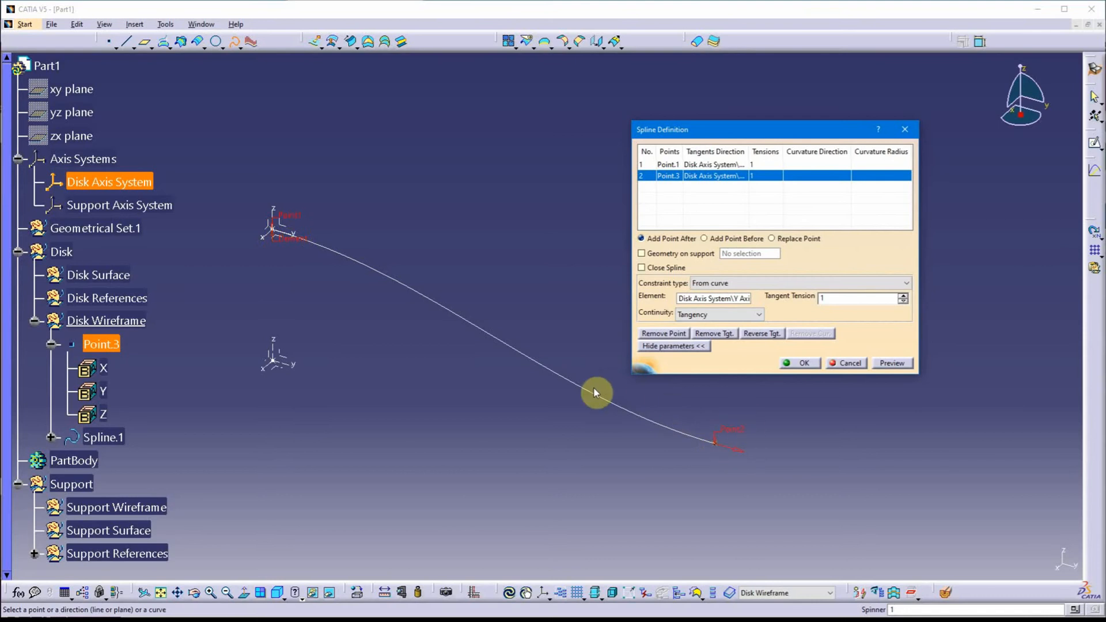
left_click(793, 363)
Collapse the Disk Wireframe set and define Disk Surface as the in-work object
middle_click_drag(472, 291, 519, 244)
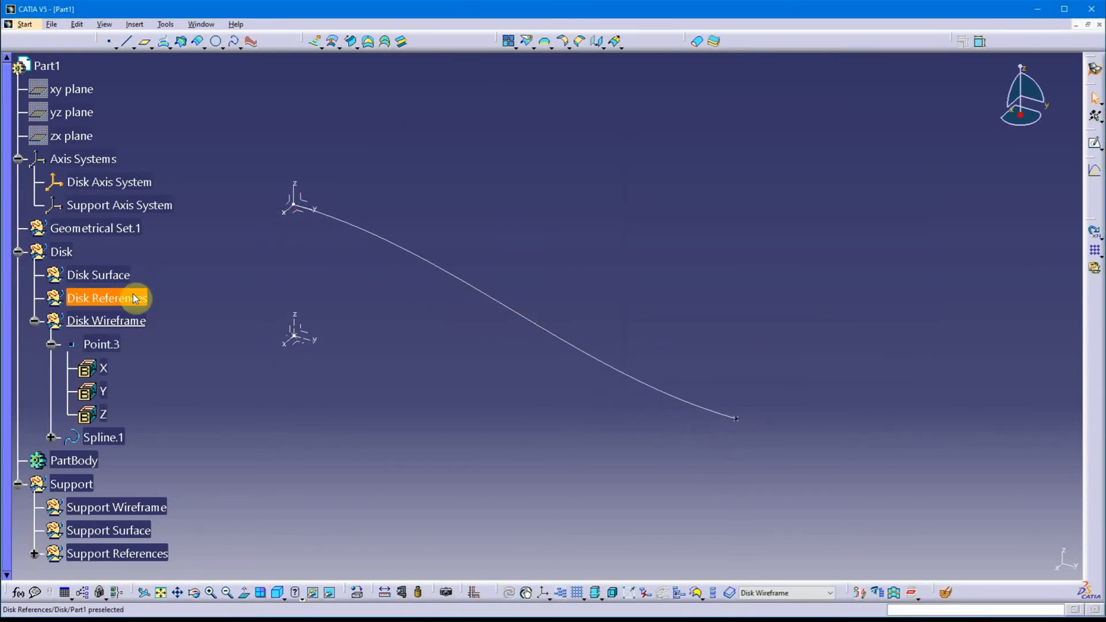
left_click(34, 322)
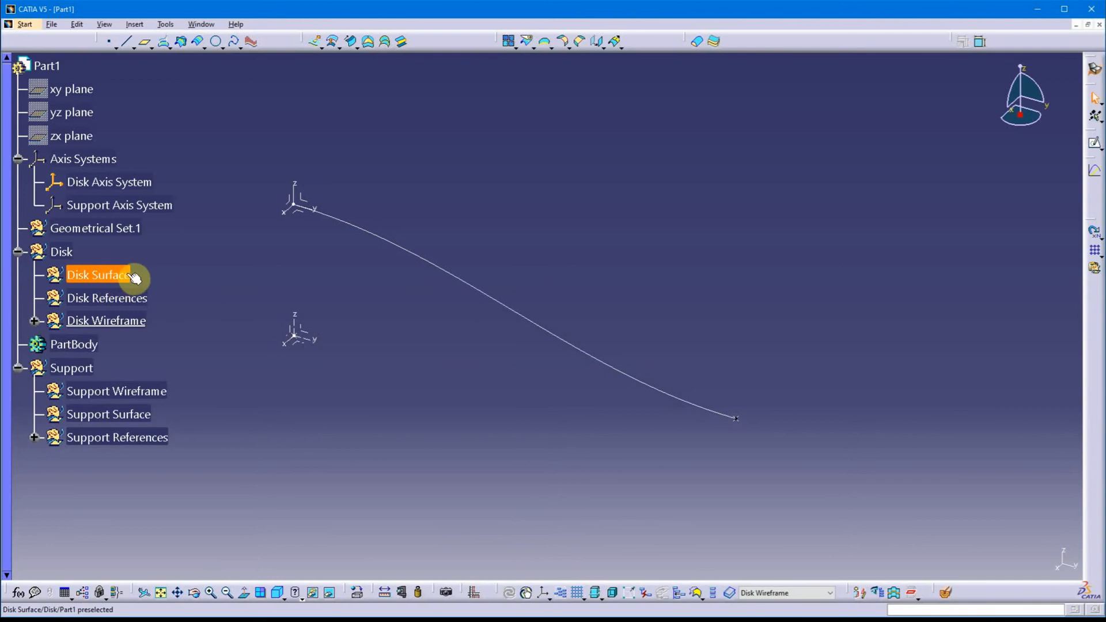
right_click(101, 276)
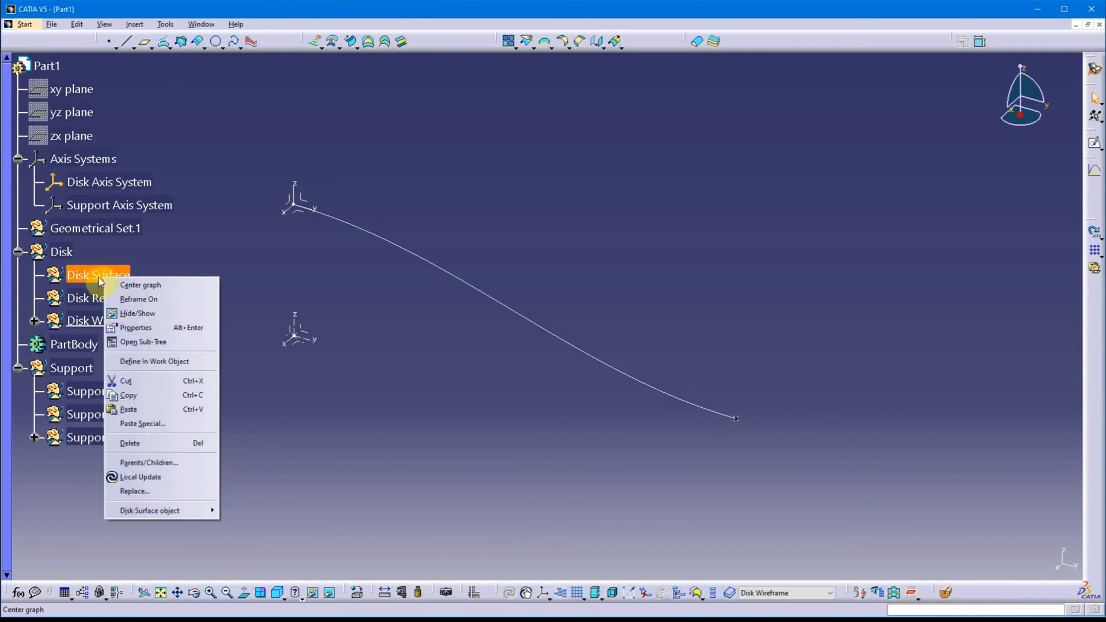
left_click(153, 360)
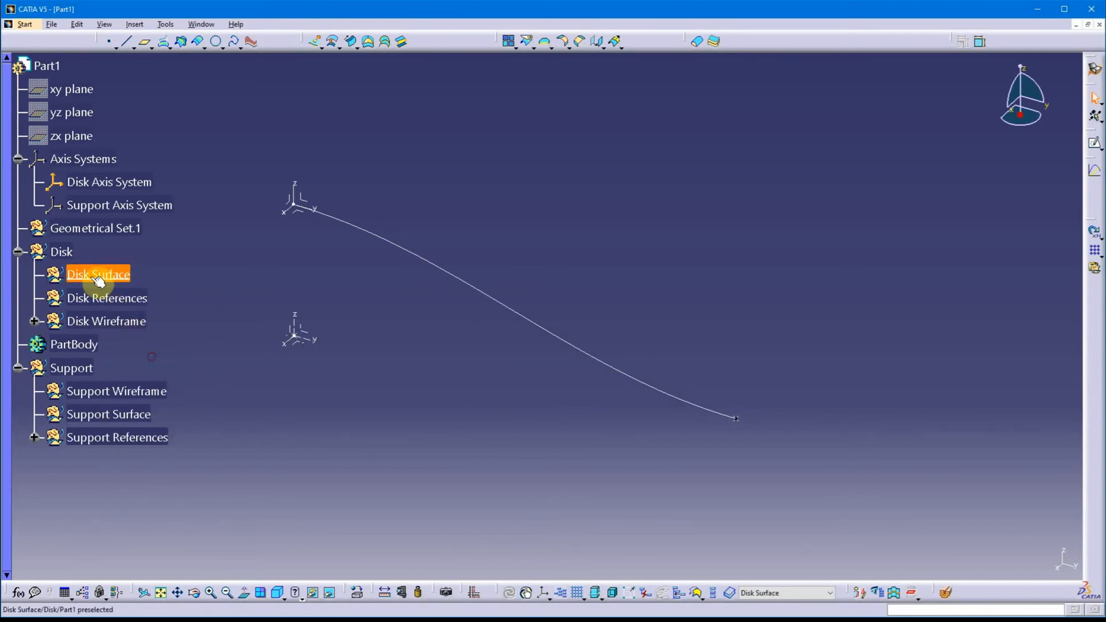
middle_click_drag(349, 330, 376, 342)
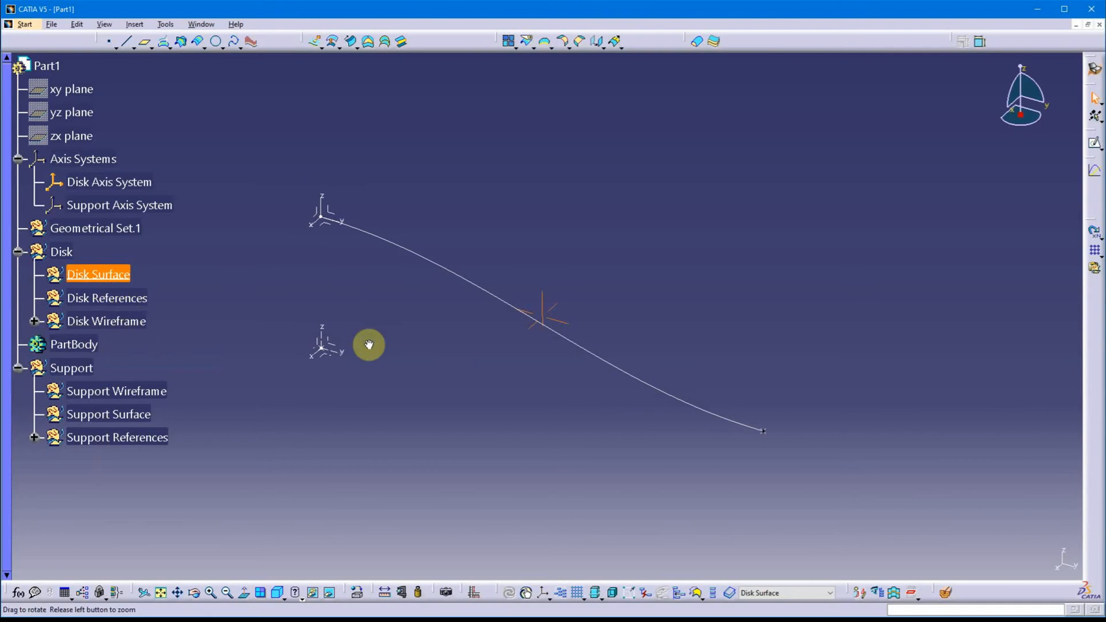
left_click(442, 189)
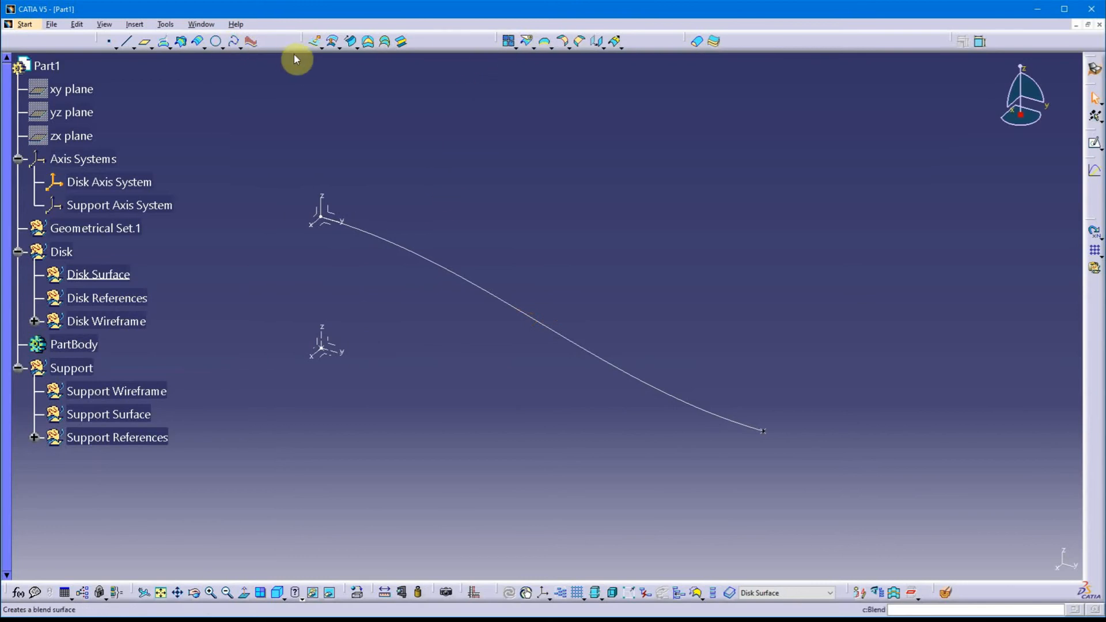
Revolve Spline.1 by 360 degrees about the Z axis of the Disk Axis System to create the disk surface
left_click(319, 46)
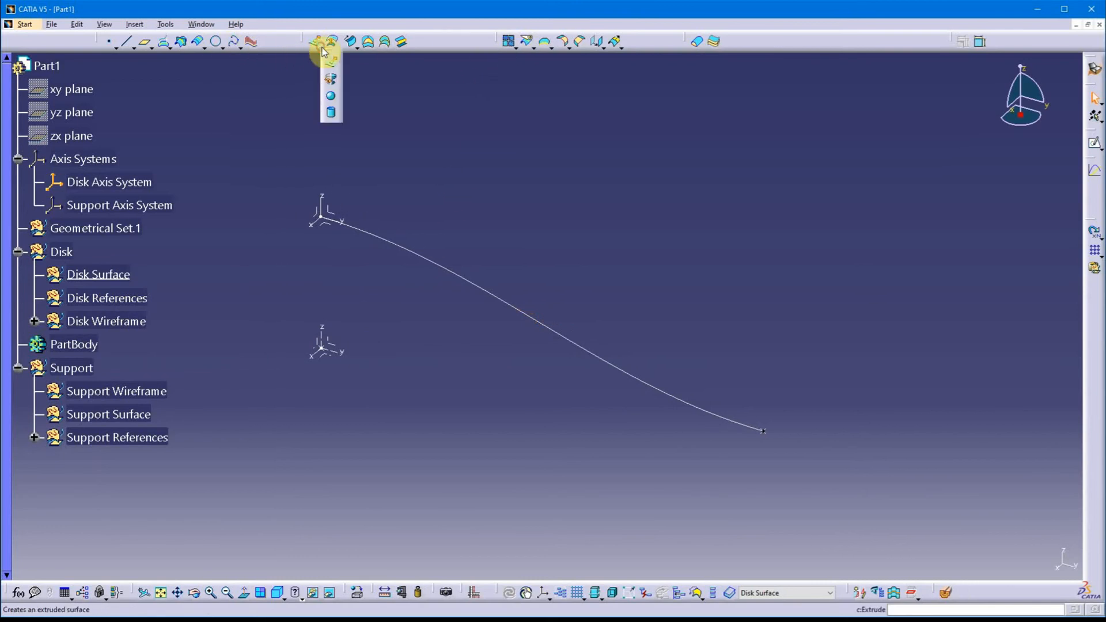
left_click(330, 79)
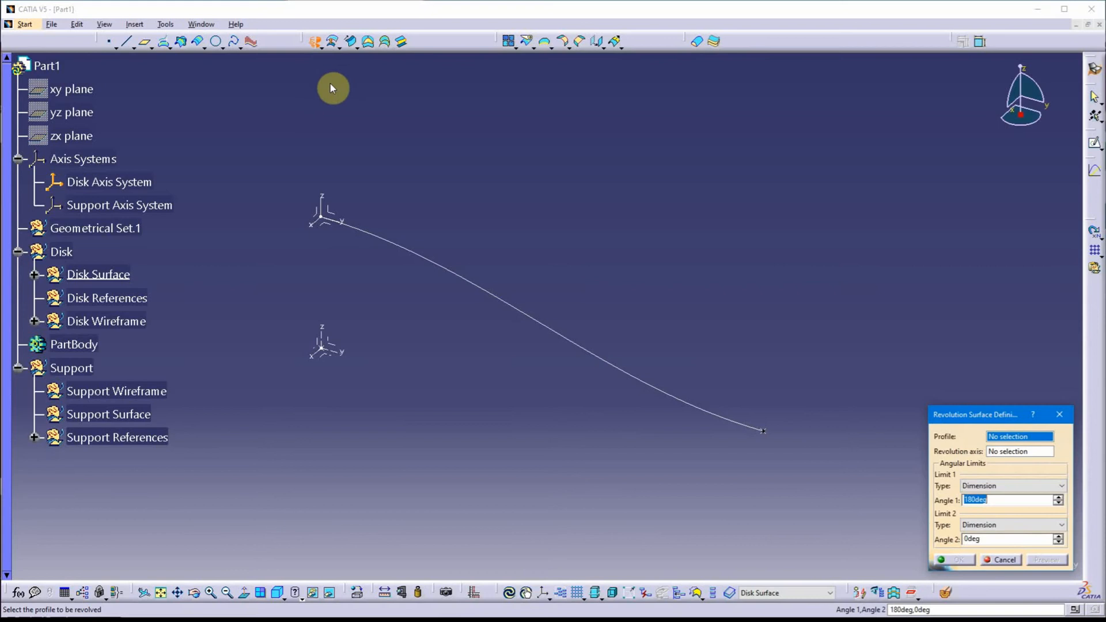
left_click_drag(947, 420, 859, 283)
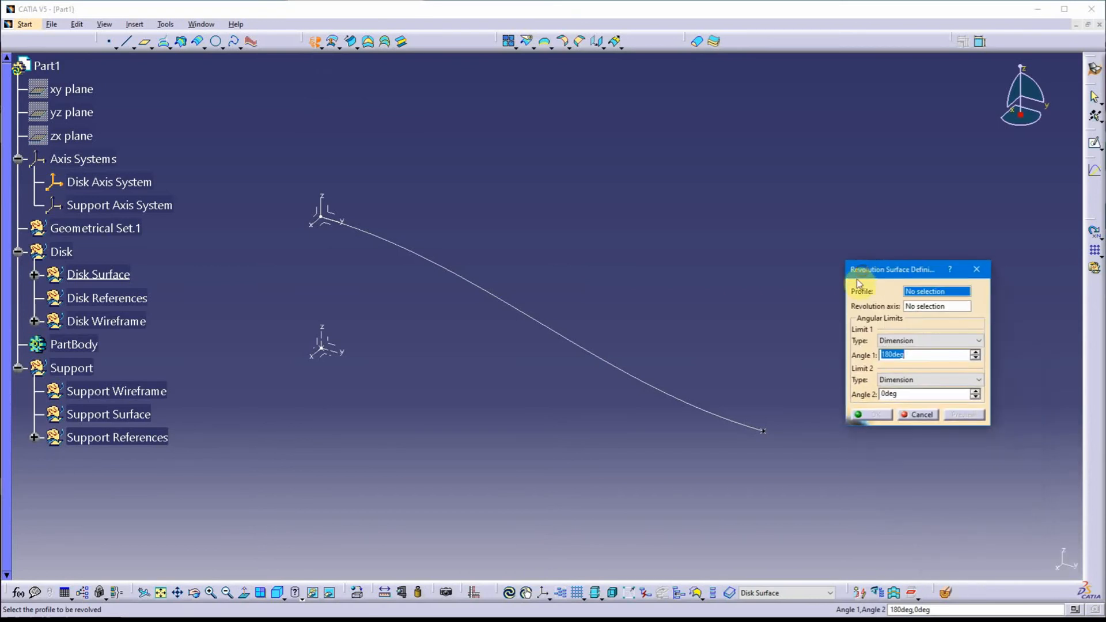
left_click(638, 383)
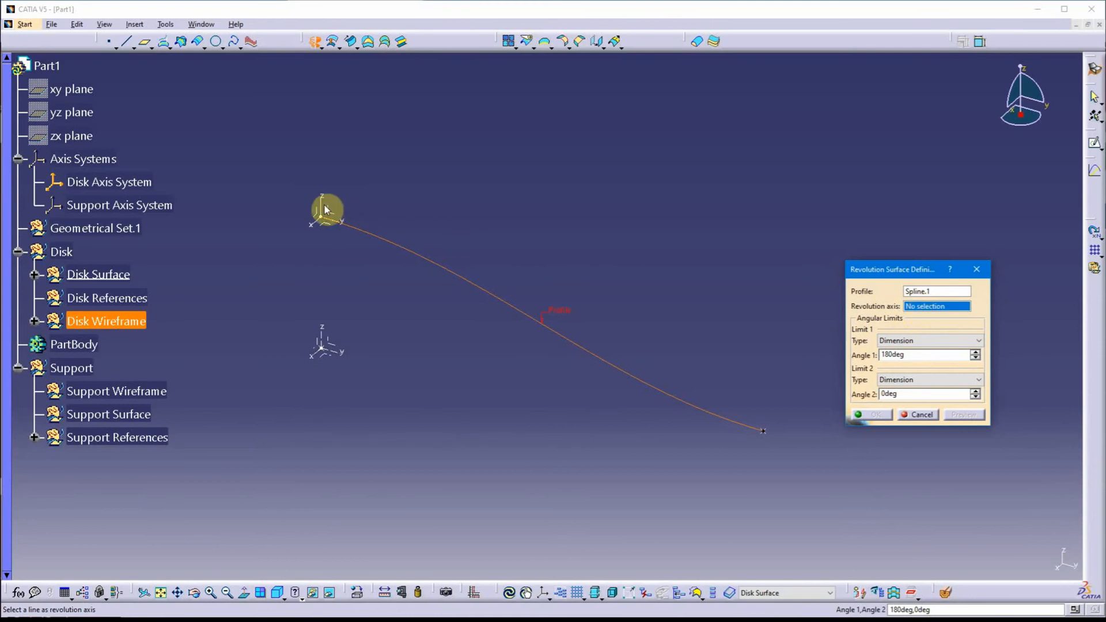
right_click(924, 310)
left_click(971, 398)
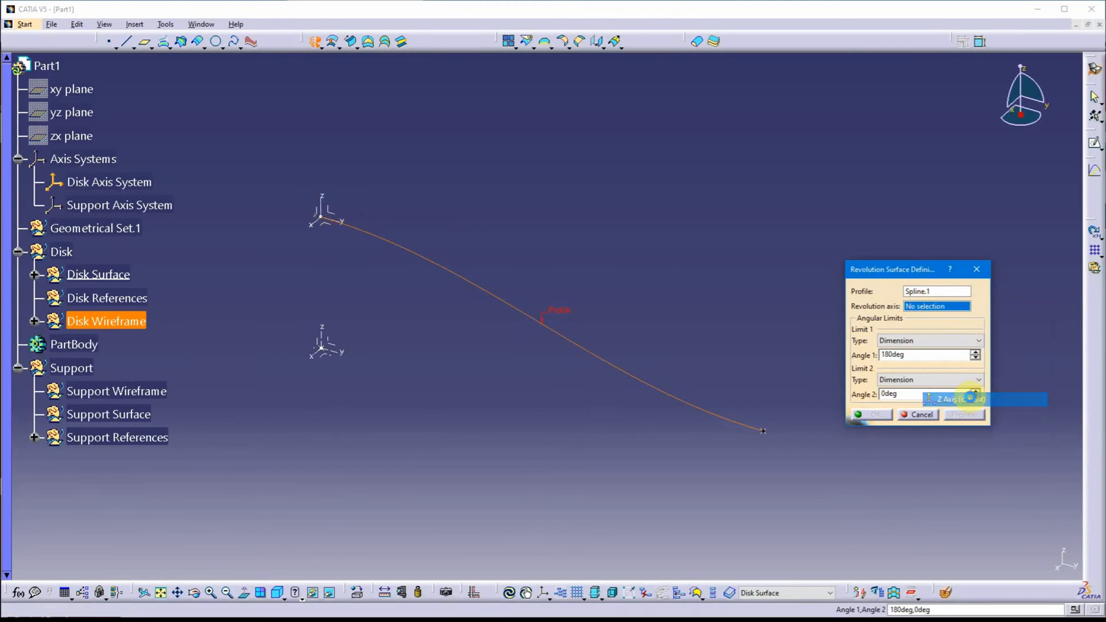
double_click(924, 358)
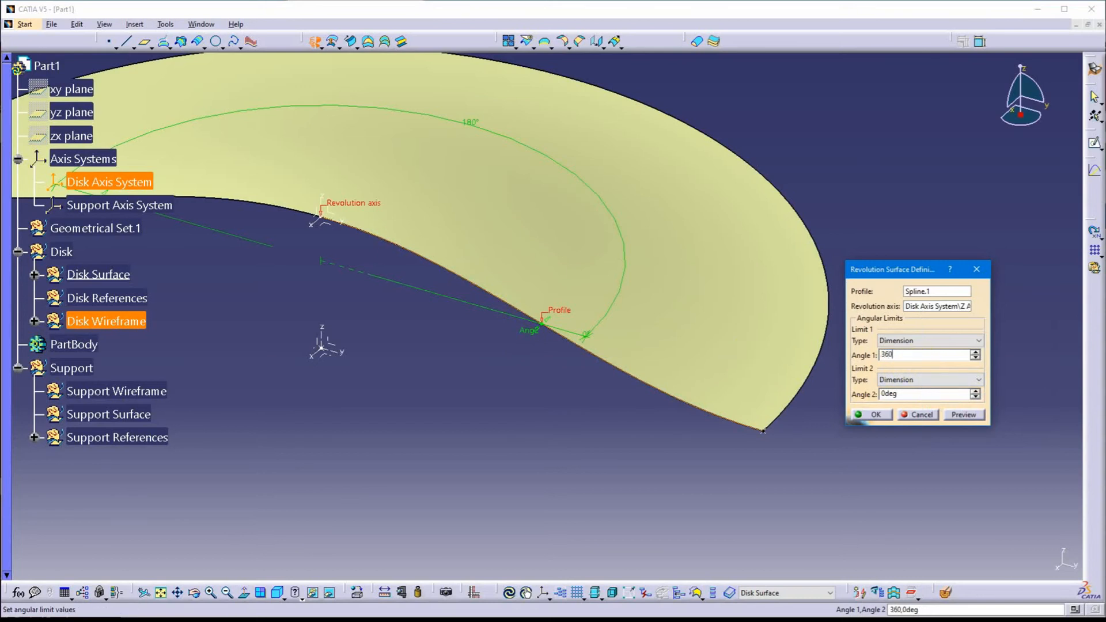
type("360")
key("Tab")
left_click(877, 419)
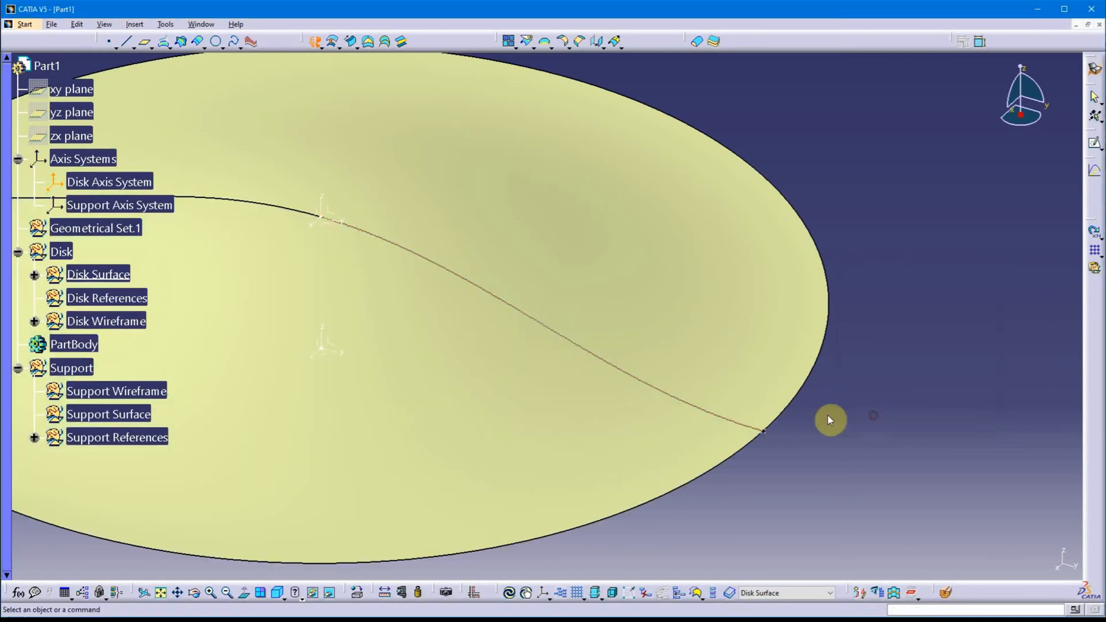
Inspect the revolved disk surface and expand the Disk Surface set in the tree
middle_click_drag(455, 397, 565, 447)
left_click(559, 381)
middle_click_drag(462, 457, 499, 352)
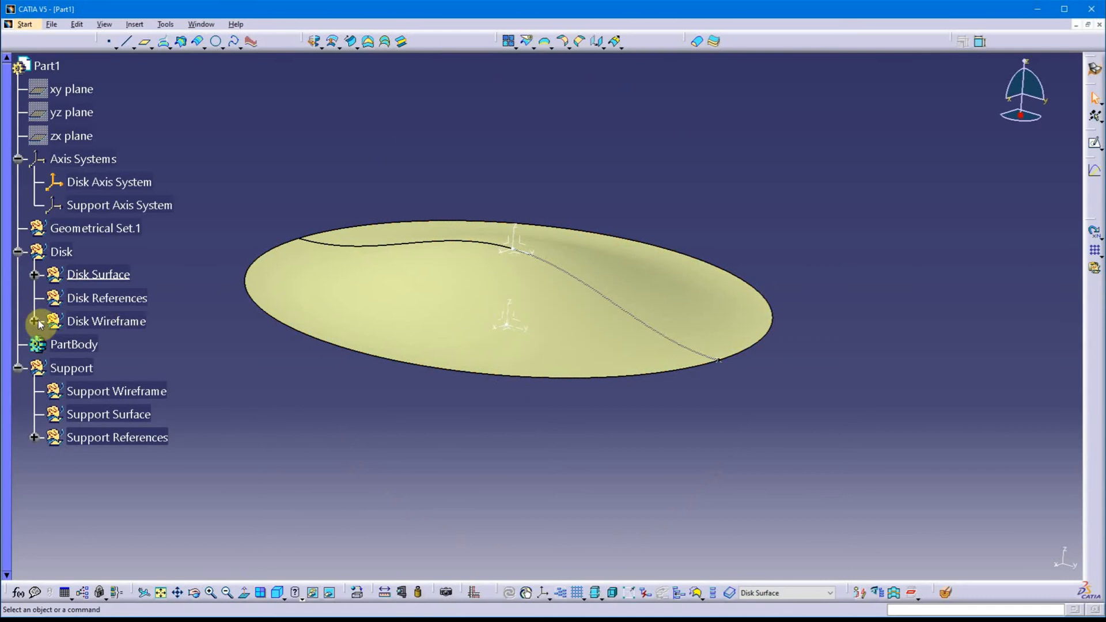
left_click(88, 302)
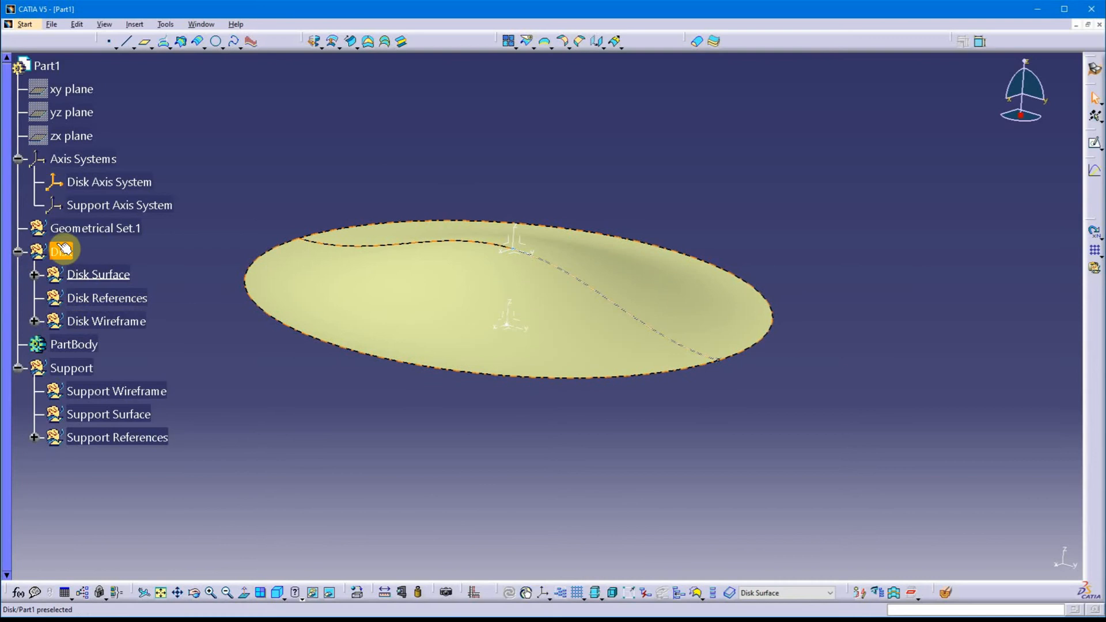
left_click(34, 276)
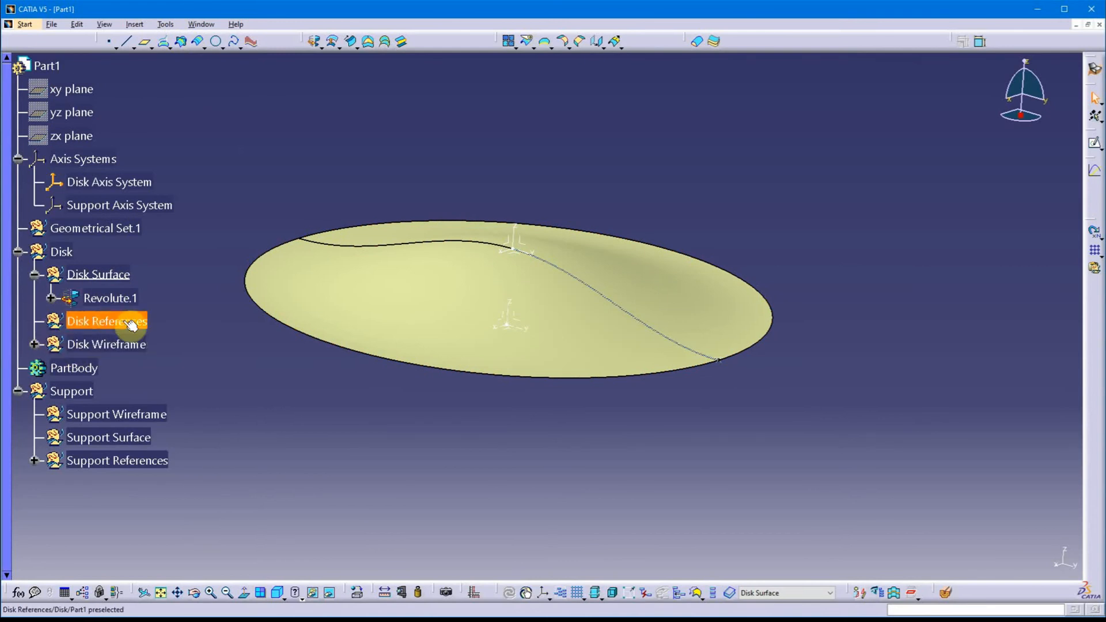
middle_click_drag(395, 395, 672, 468)
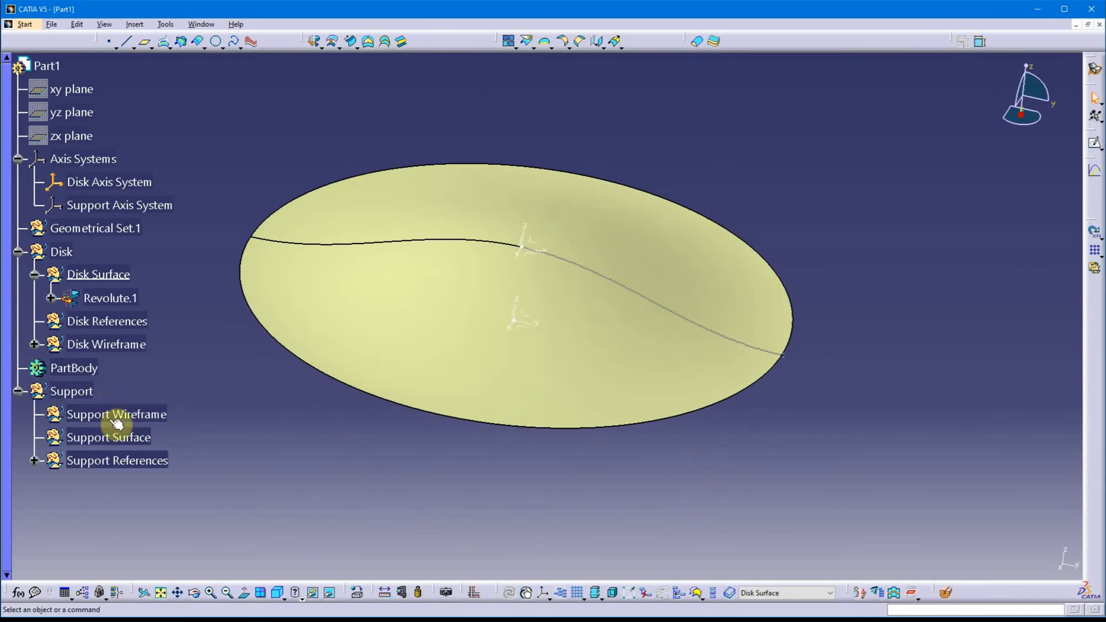
Define the Support Wireframe set as the in-work object
right_click(148, 420)
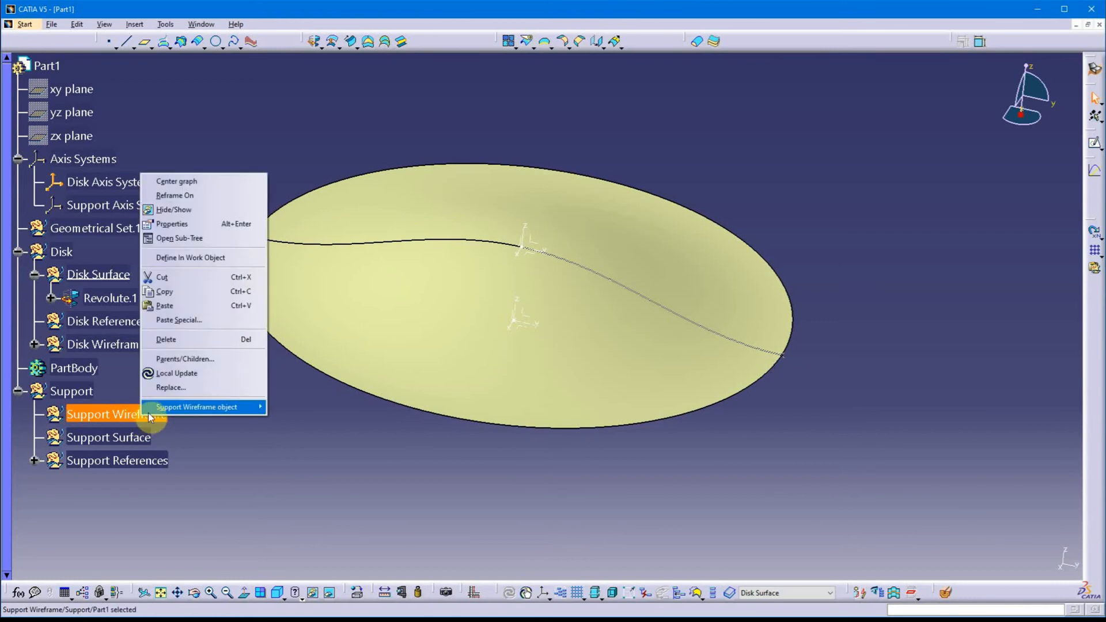
mouse_move(160, 412)
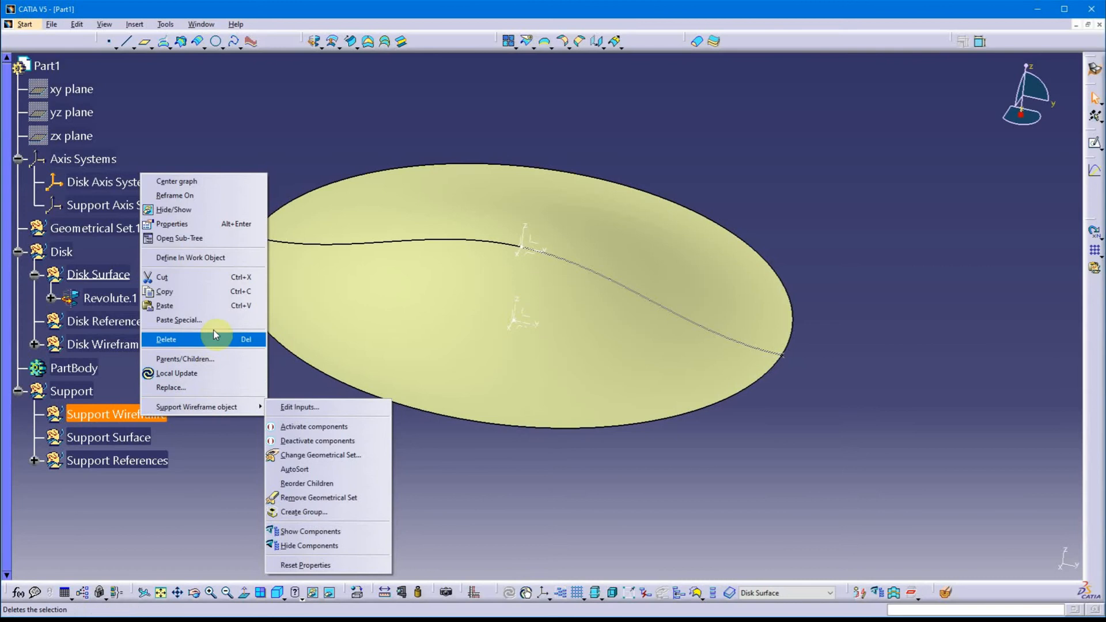
left_click(217, 257)
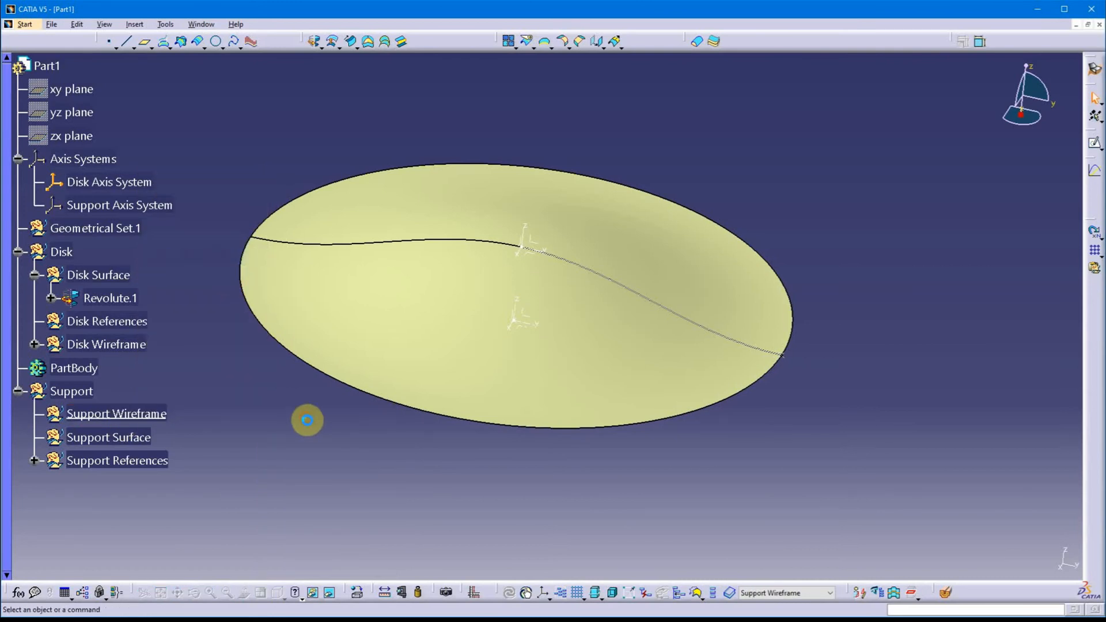
mouse_move(323, 427)
middle_mouse_down()
mouse_move(348, 435)
mouse_move(430, 340)
mouse_move(419, 322)
mouse_move(392, 327)
mouse_move(326, 373)
mouse_move(430, 364)
mouse_move(366, 390)
mouse_move(321, 435)
mouse_move(333, 423)
middle_mouse_up()
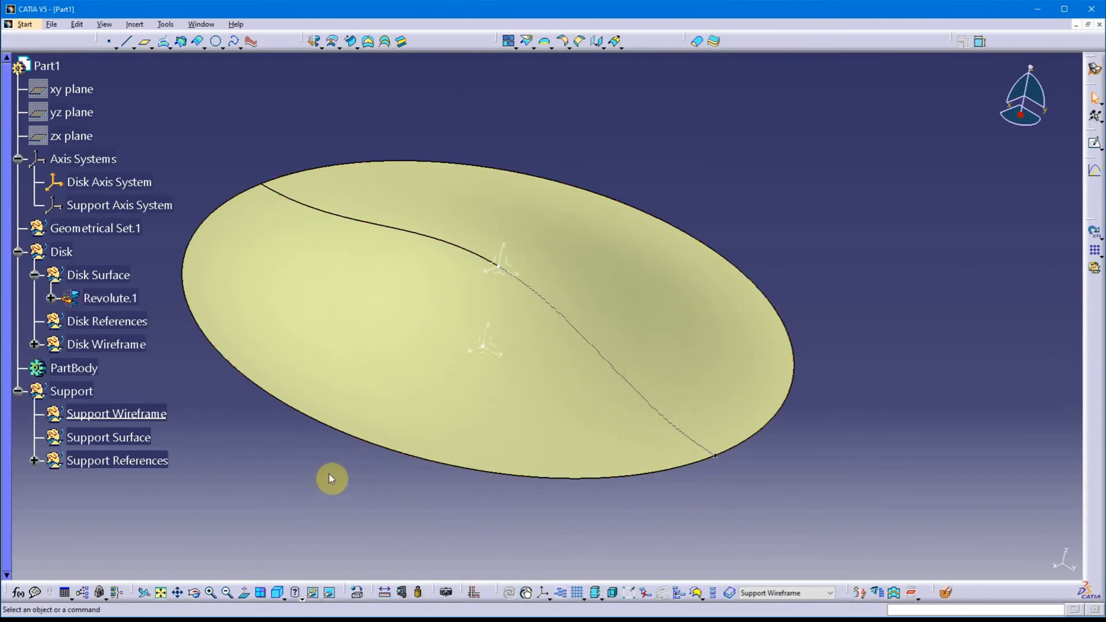
middle_click_drag(344, 476, 402, 502)
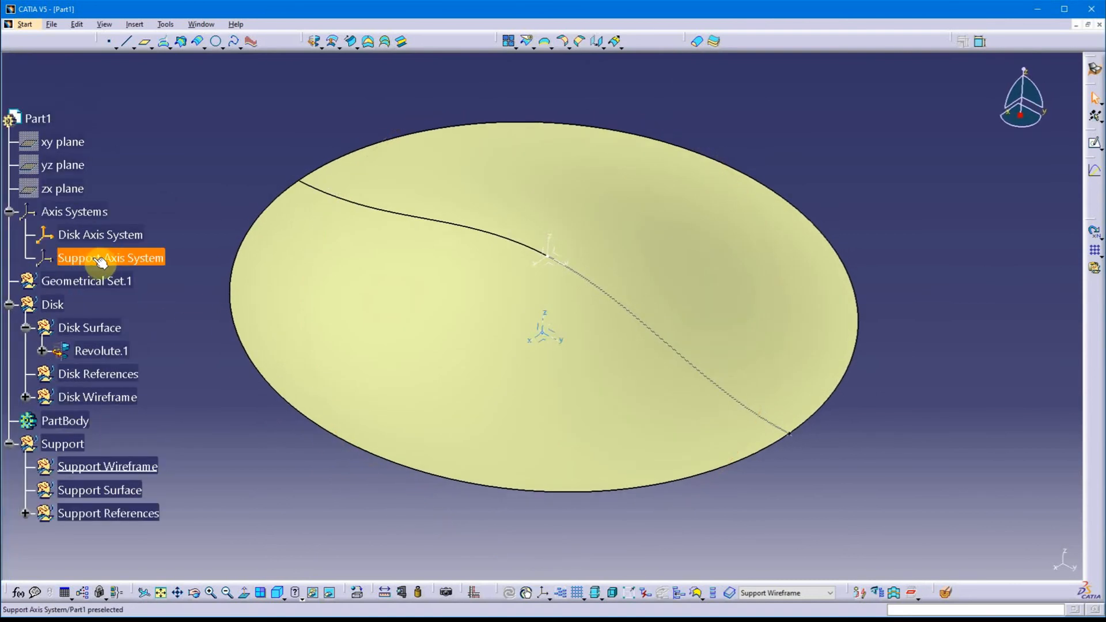
Set the Support Axis System as the current axis system
right_click(97, 262)
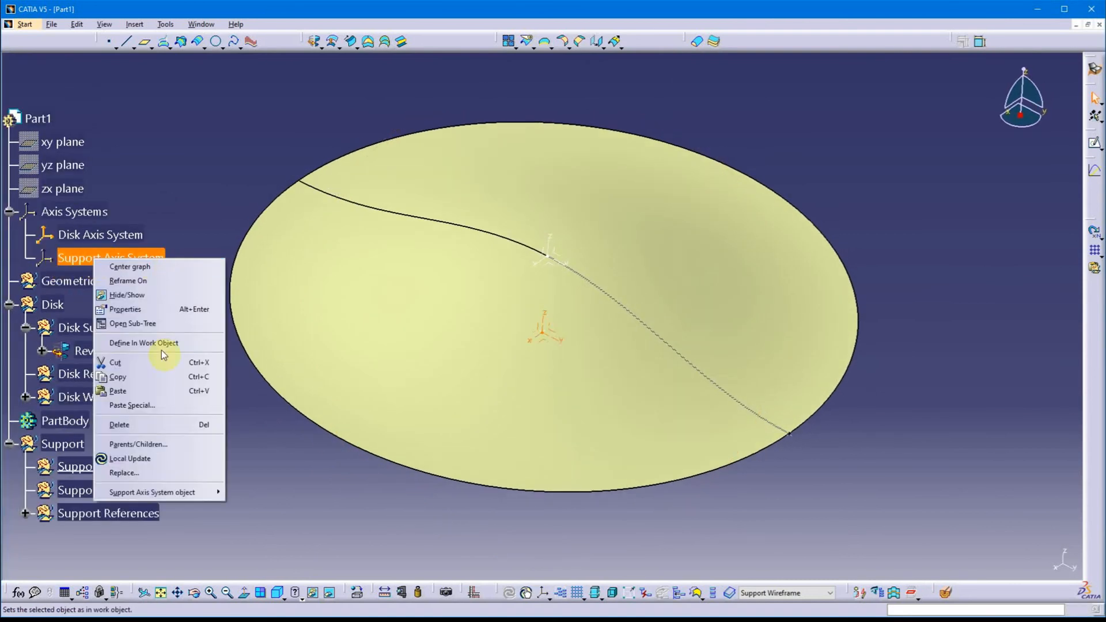
mouse_move(202, 493)
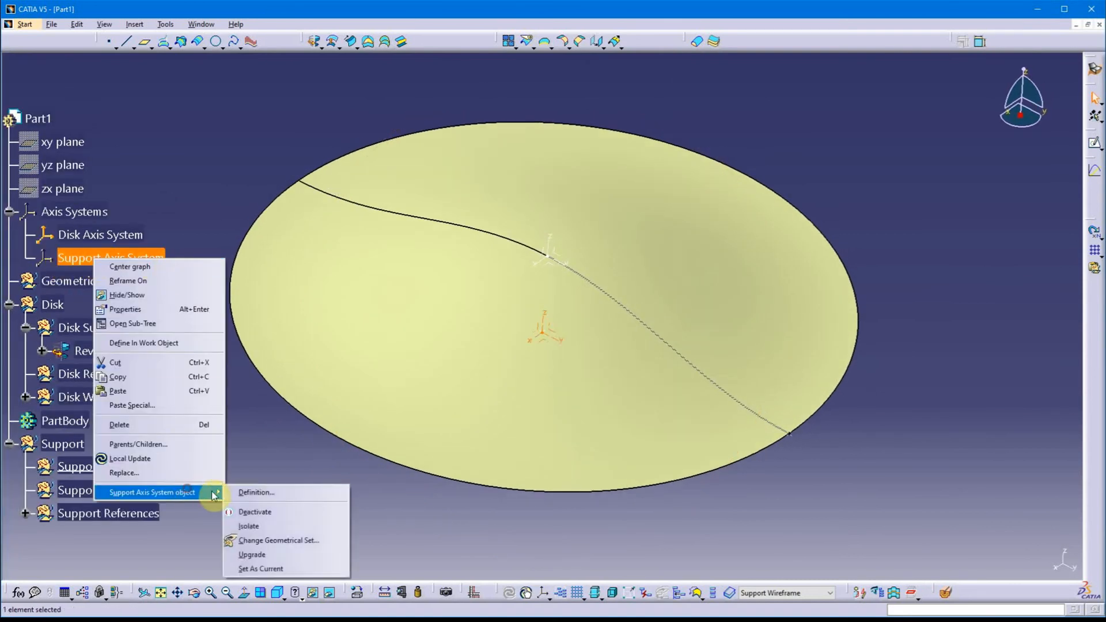
left_click(276, 570)
left_click(334, 507)
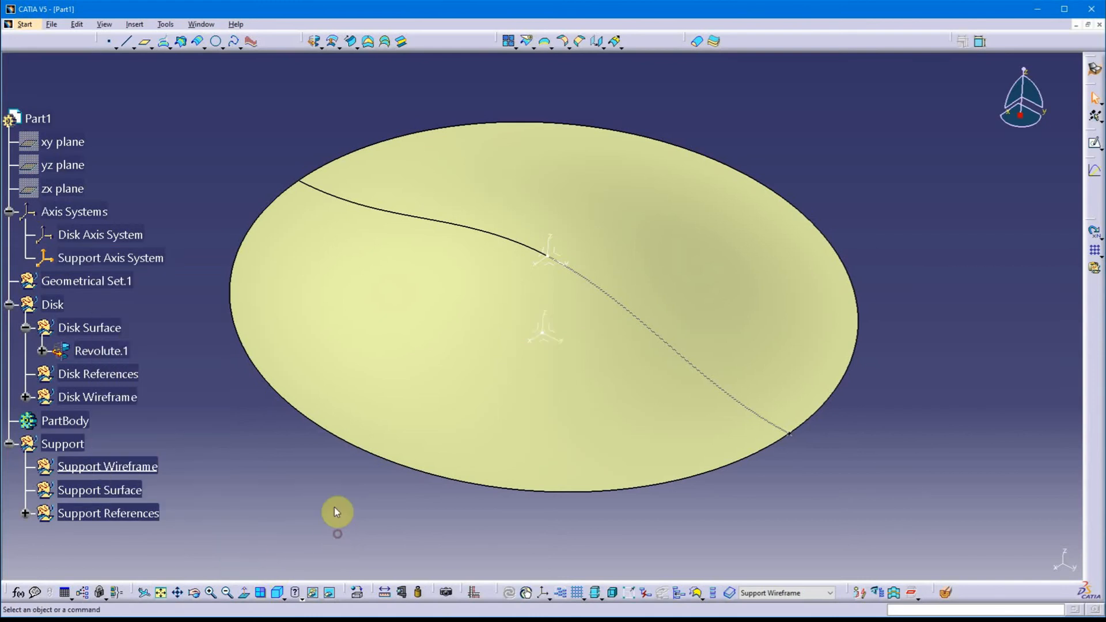
middle_click_drag(334, 507, 450, 457)
middle_click_drag(546, 410, 503, 403)
middle_click_drag(445, 433, 387, 438)
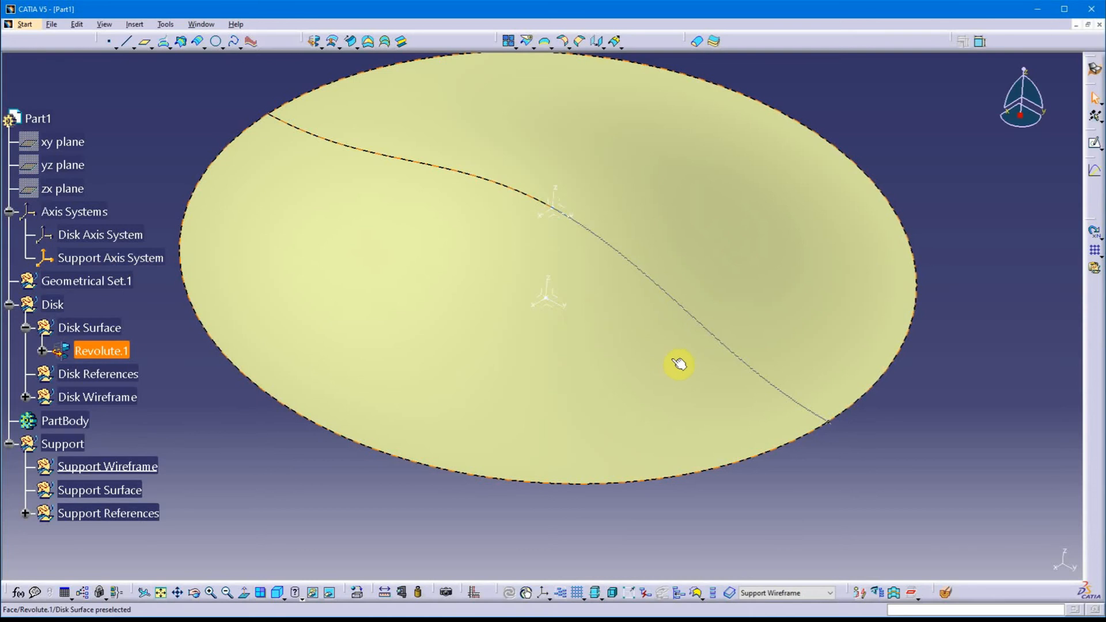
Define the Support References set as the in-work object
scroll(145, 438, "down", 3)
left_click(131, 413)
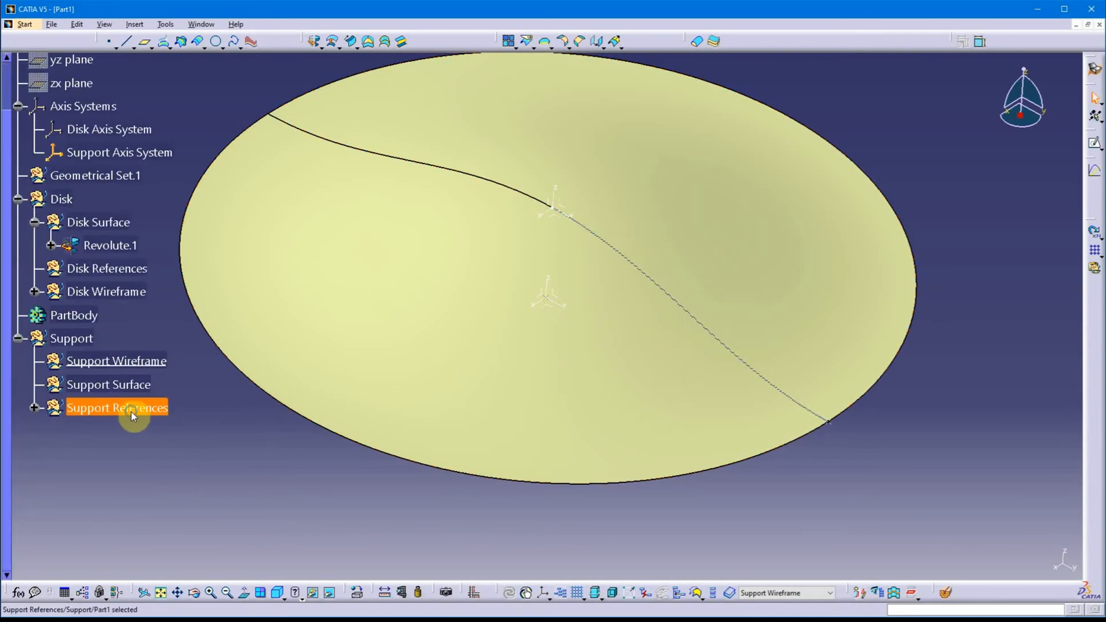
right_click(130, 410)
left_click(217, 254)
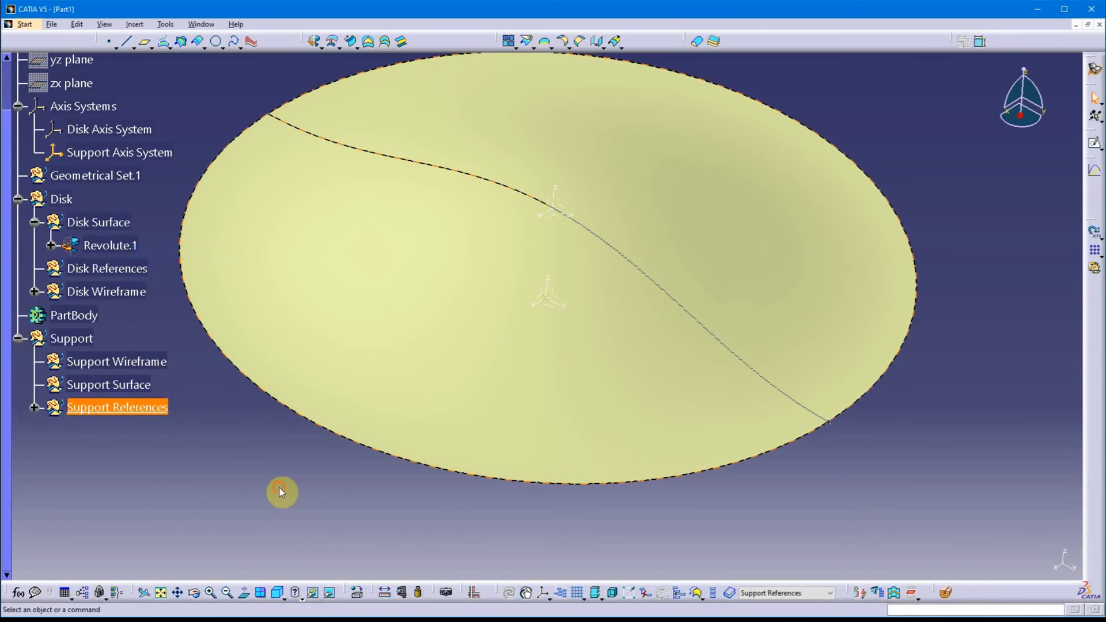
middle_click_drag(304, 499, 358, 474)
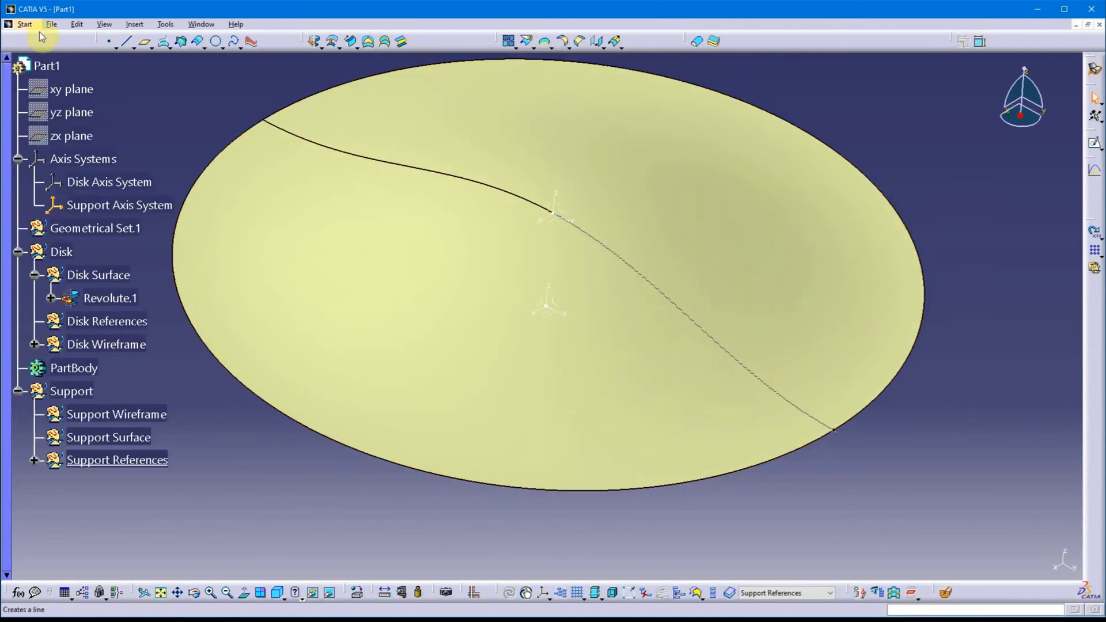
Create a coordinate point at X 0, Y 75, Z 0 mm in the Support Axis System
left_click(111, 44)
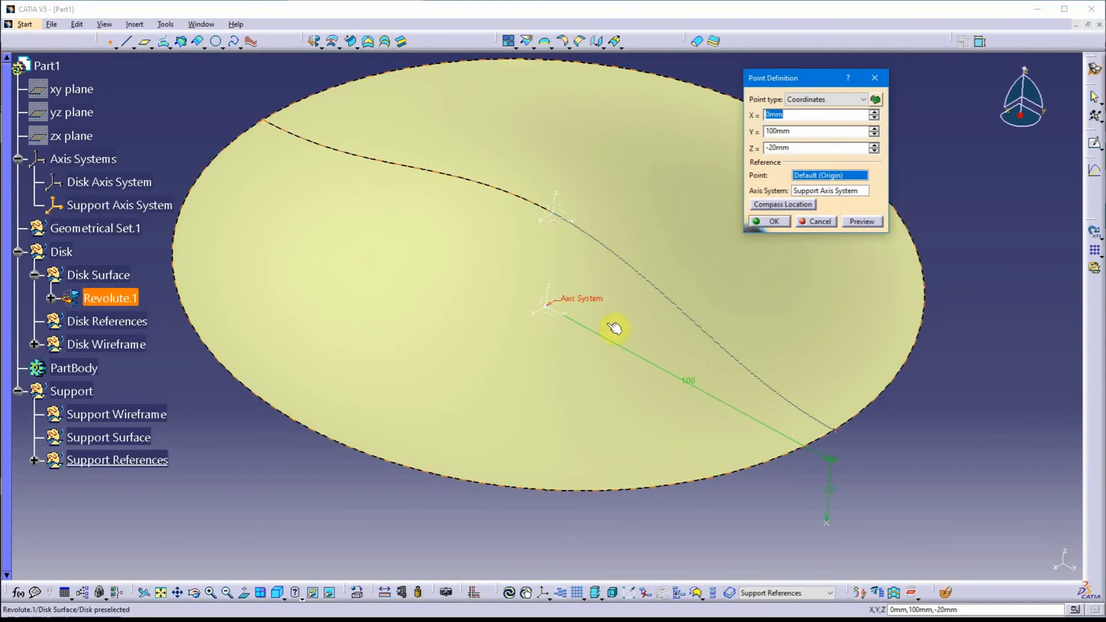
left_click(812, 131)
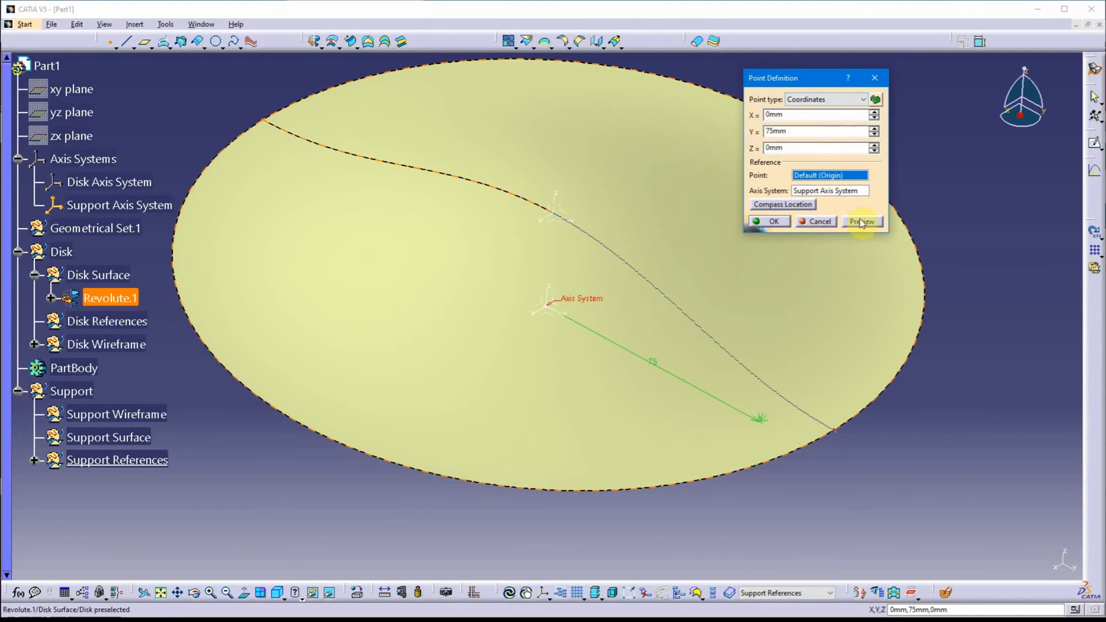
middle_click_drag(625, 392, 593, 358)
left_click(772, 221)
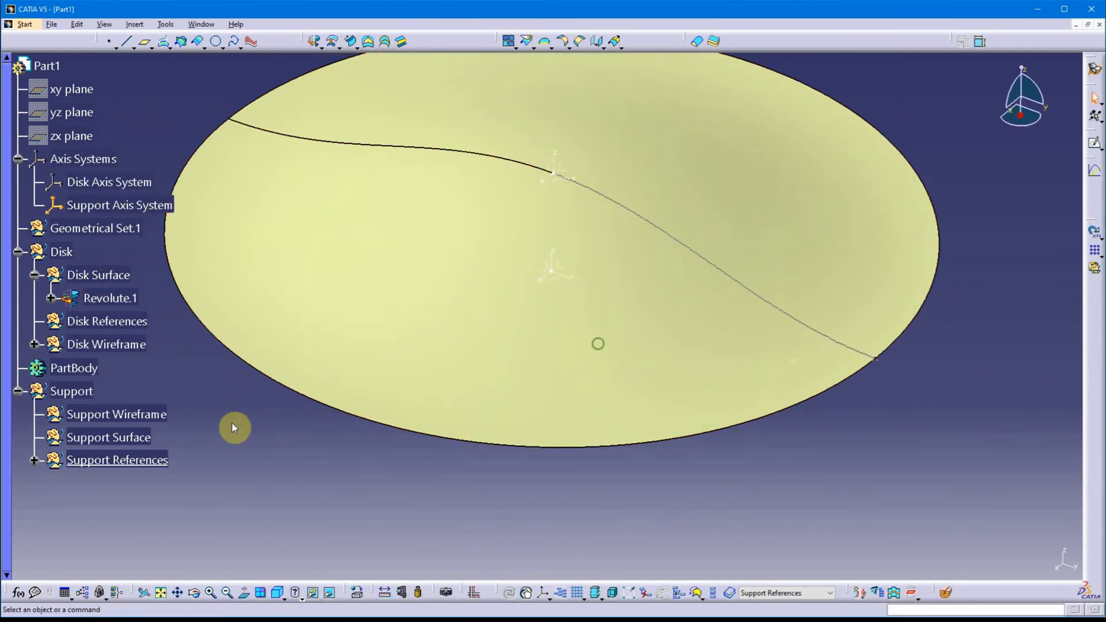
Make Support Wireframe the in-work object in place of Support References
right_click(158, 418)
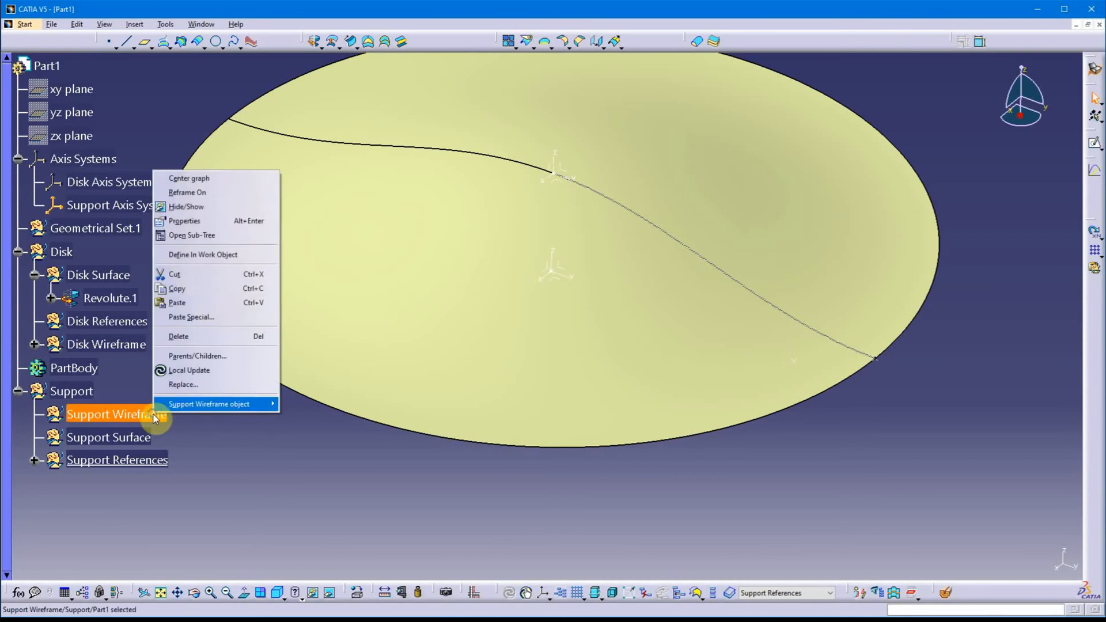
left_click(241, 256)
left_click(285, 448)
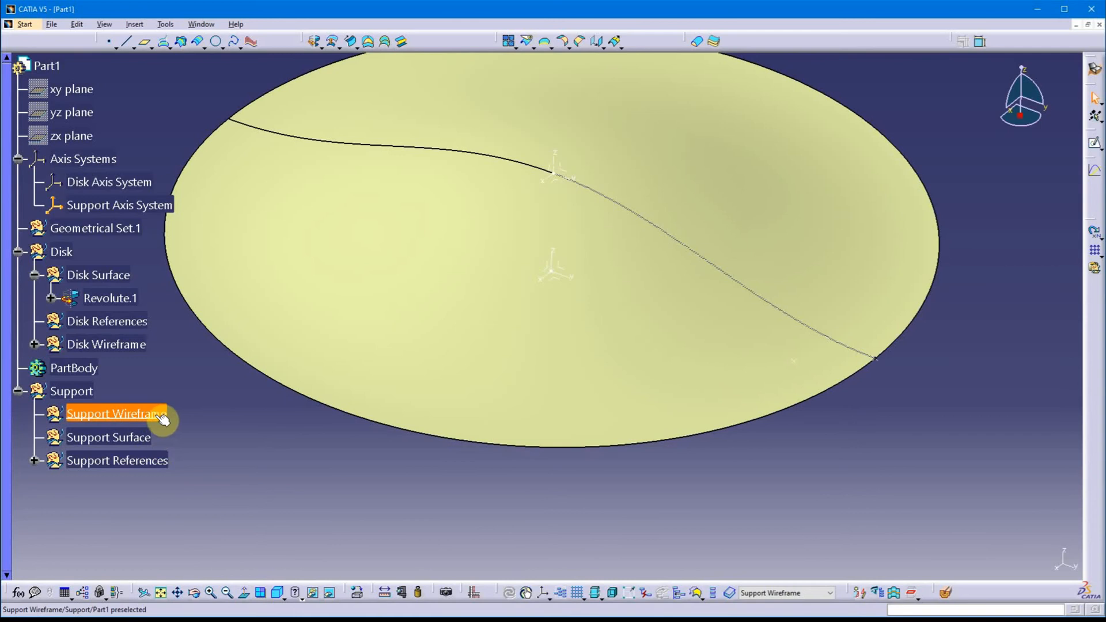
middle_click_drag(303, 453, 513, 438)
left_click(469, 462)
Begin a coordinate point in the Support Axis System with Y set to 0 mm and Point.4 as its reference point
left_click(110, 43)
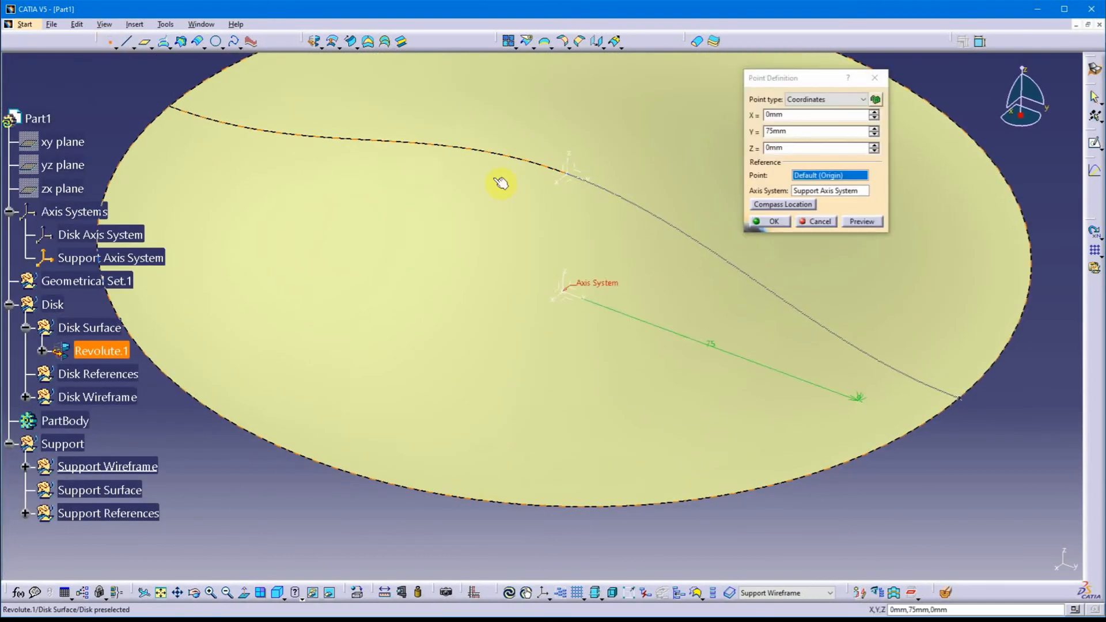
left_click(808, 131)
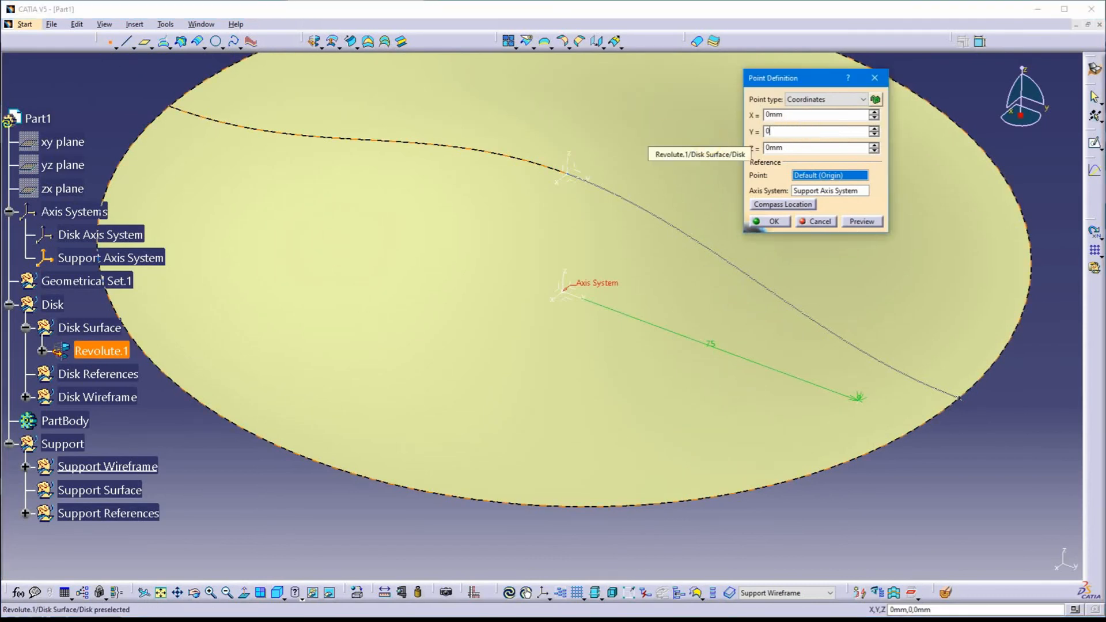
key("Tab")
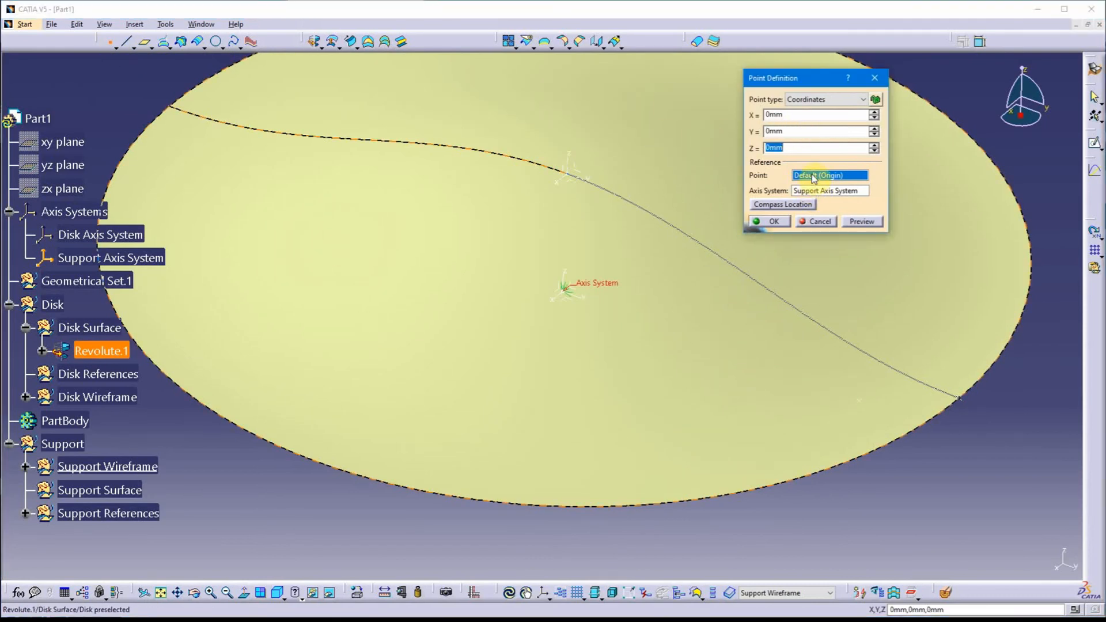
left_click(863, 403)
middle_click_drag(863, 403, 745, 440)
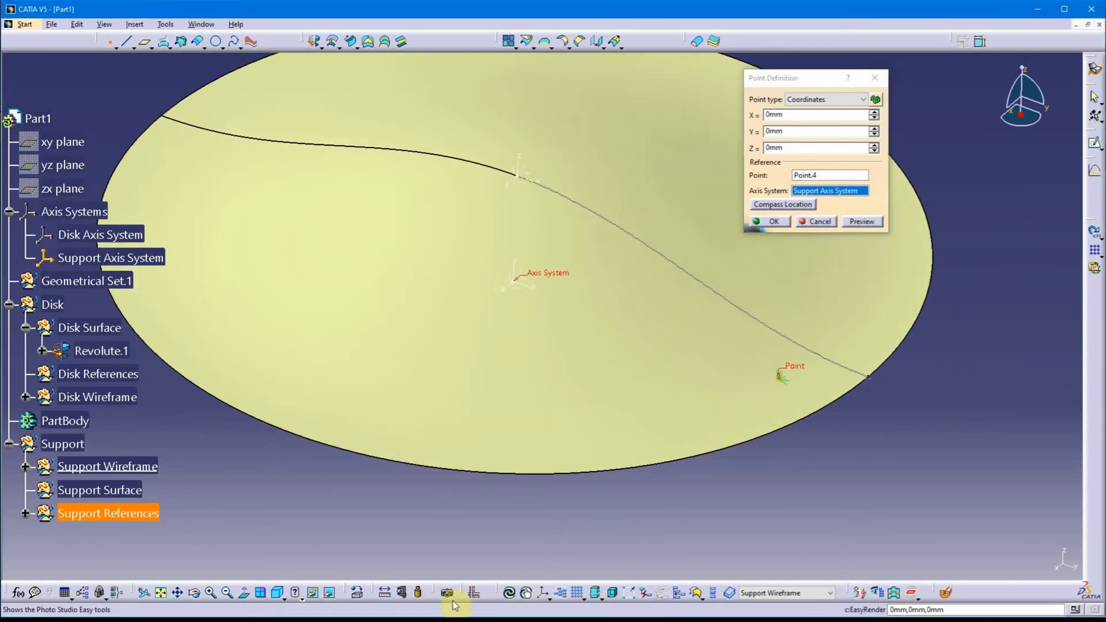
Switch the model display from shaded to wireframe so the disk surface no longer hides the support points
left_click(302, 599)
left_click(314, 594)
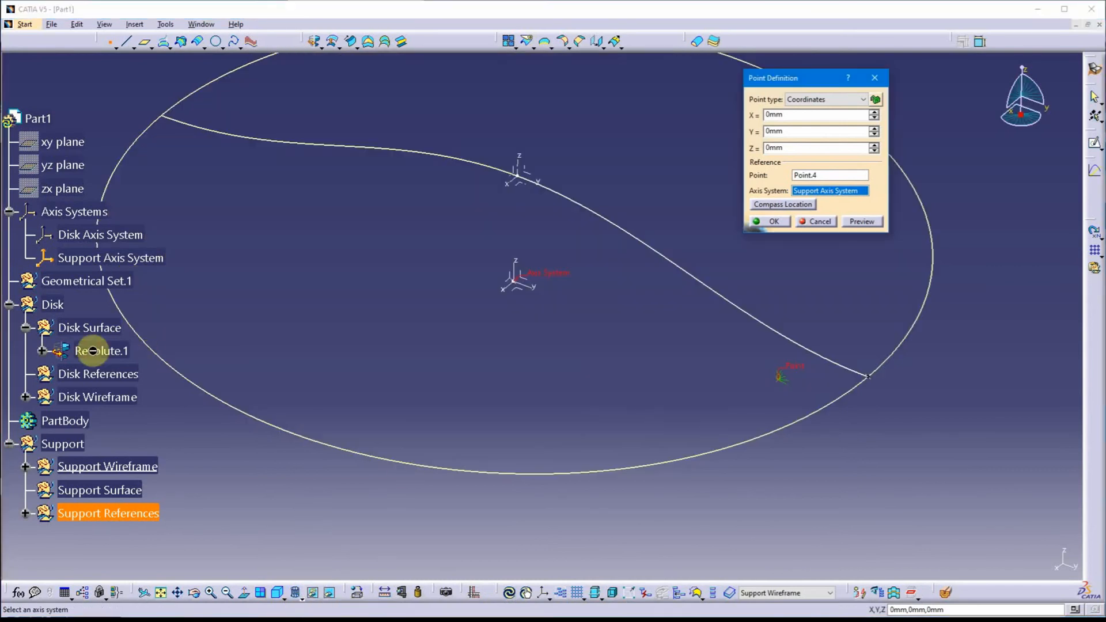
middle_click_drag(582, 324, 528, 344)
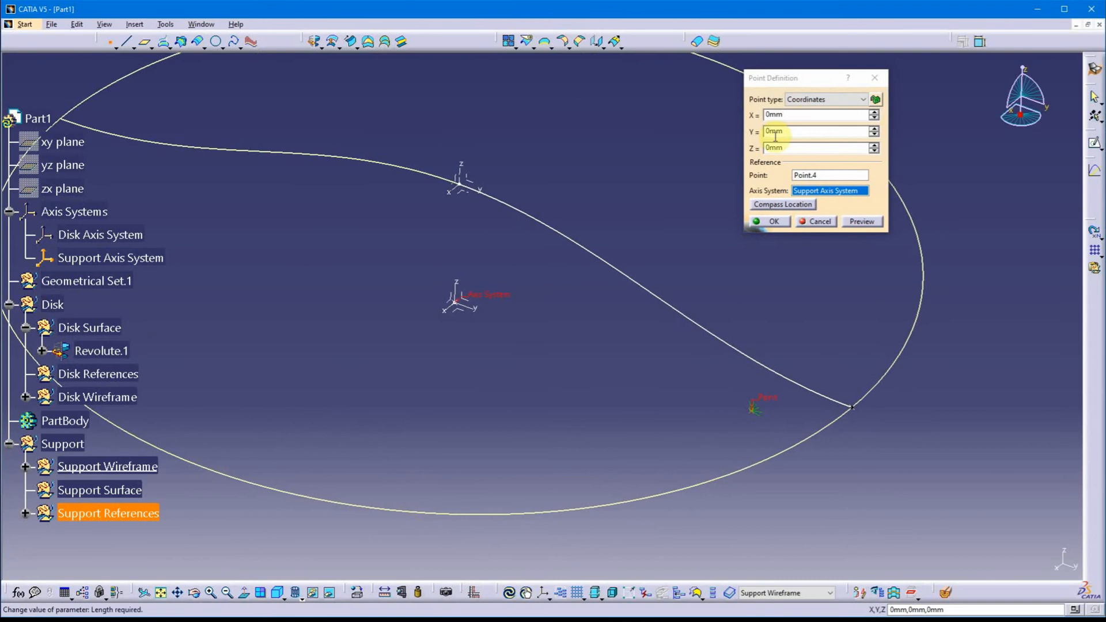
left_click(811, 132)
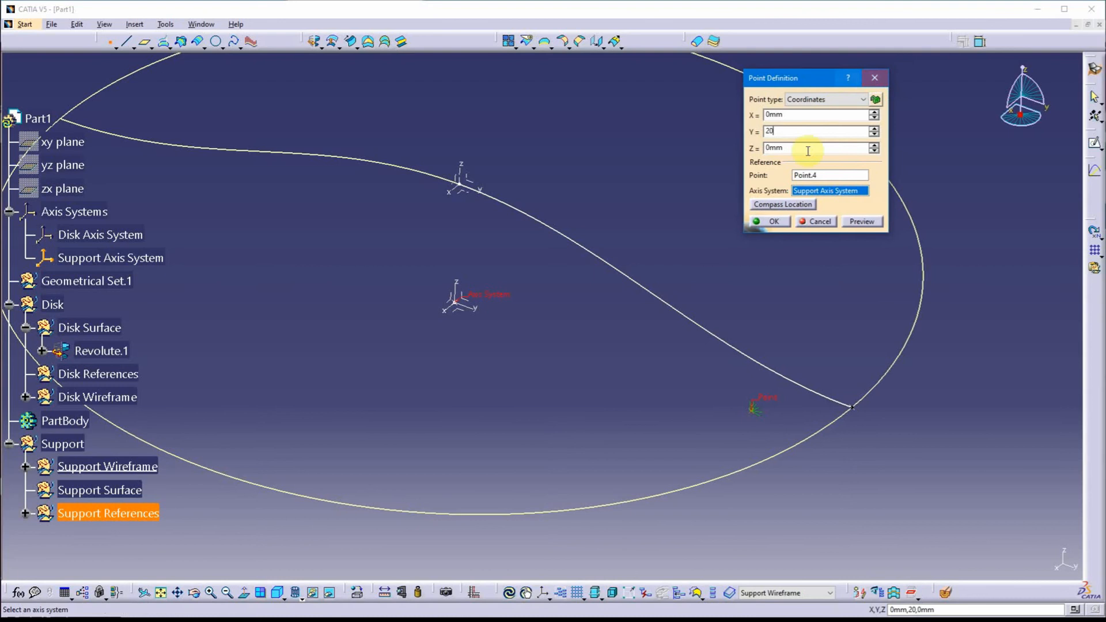
left_click_drag(798, 132, 730, 130)
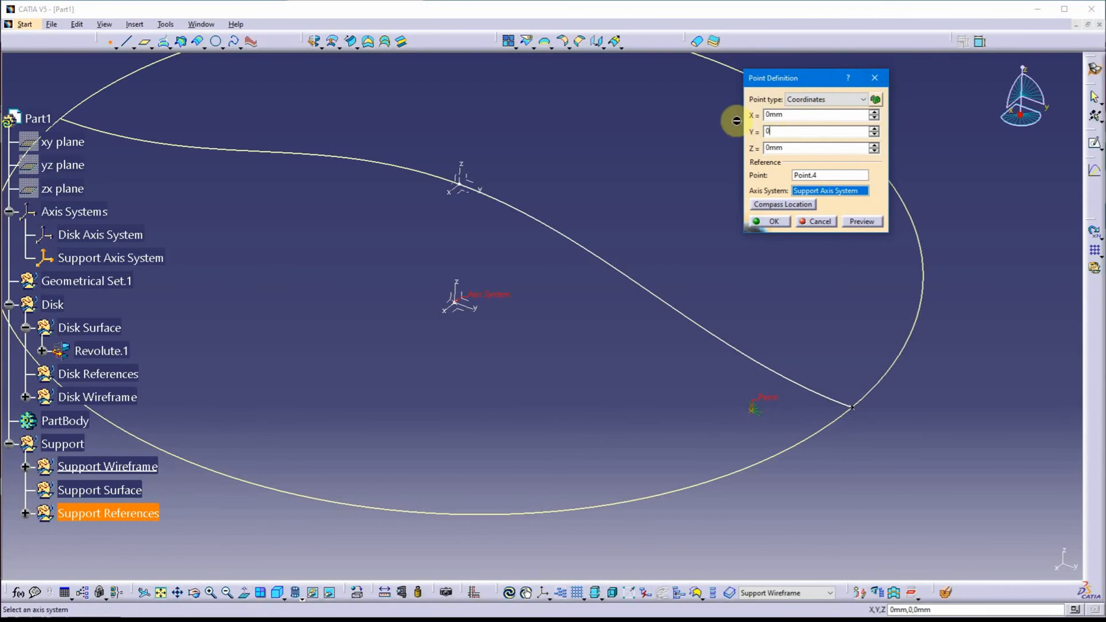
type("0")
key("Return")
Set the point's X coordinate to 20 mm and create it relative to Point.4
left_click_drag(822, 114, 731, 111)
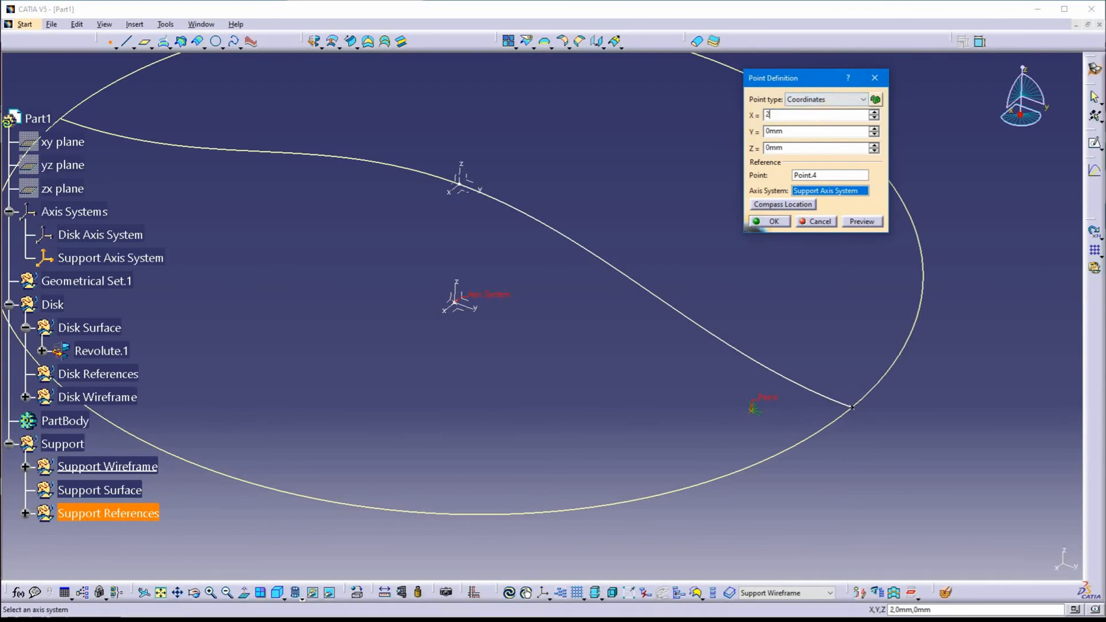
middle_click_drag(680, 438, 711, 276)
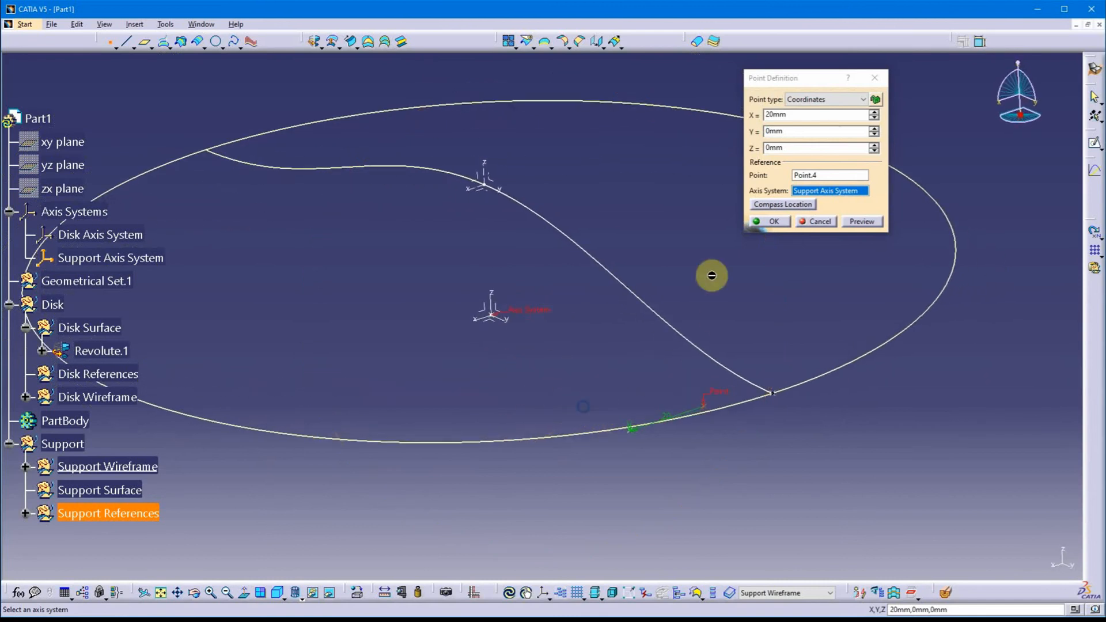
left_click(775, 222)
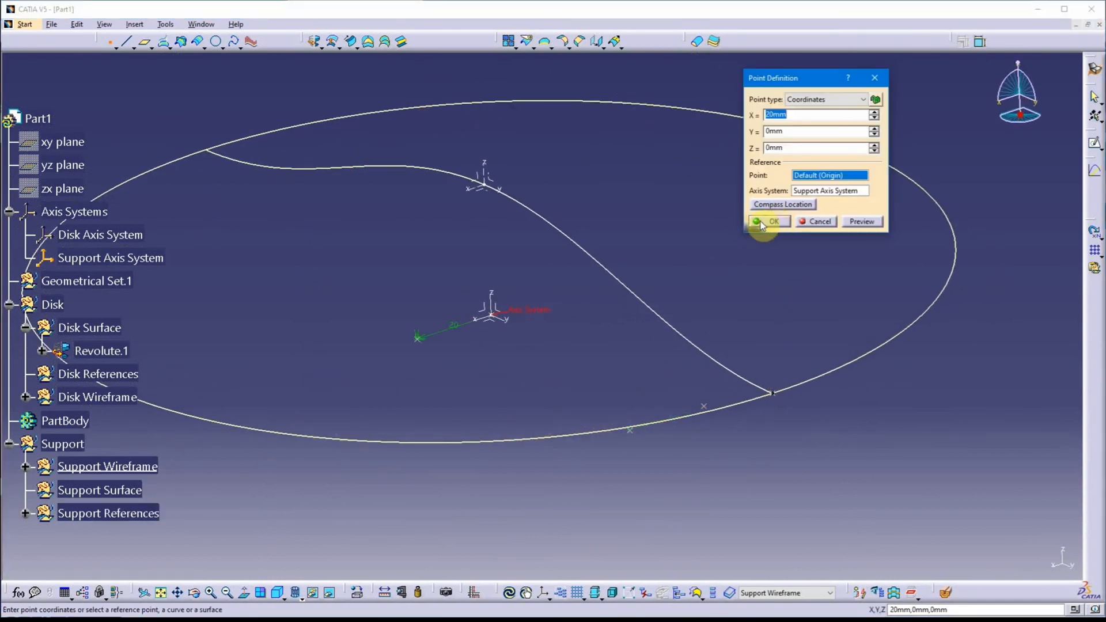
Create a coordinate point at X -20, Y 0, Z 0 mm relative to Point.4 in the Support Axis System
left_click(811, 191)
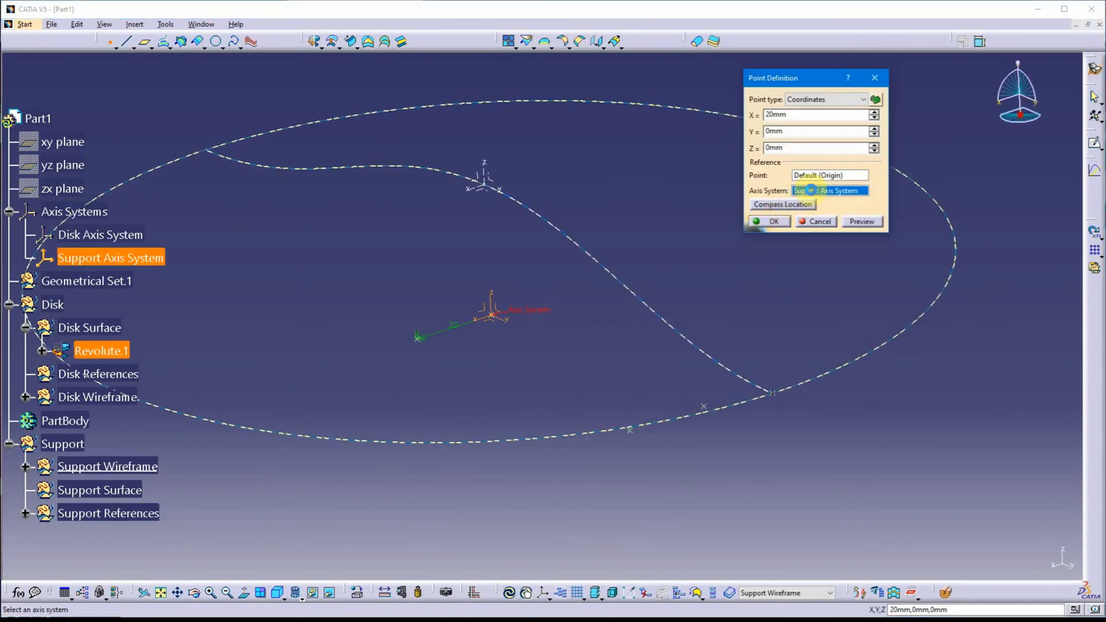
left_click(809, 177)
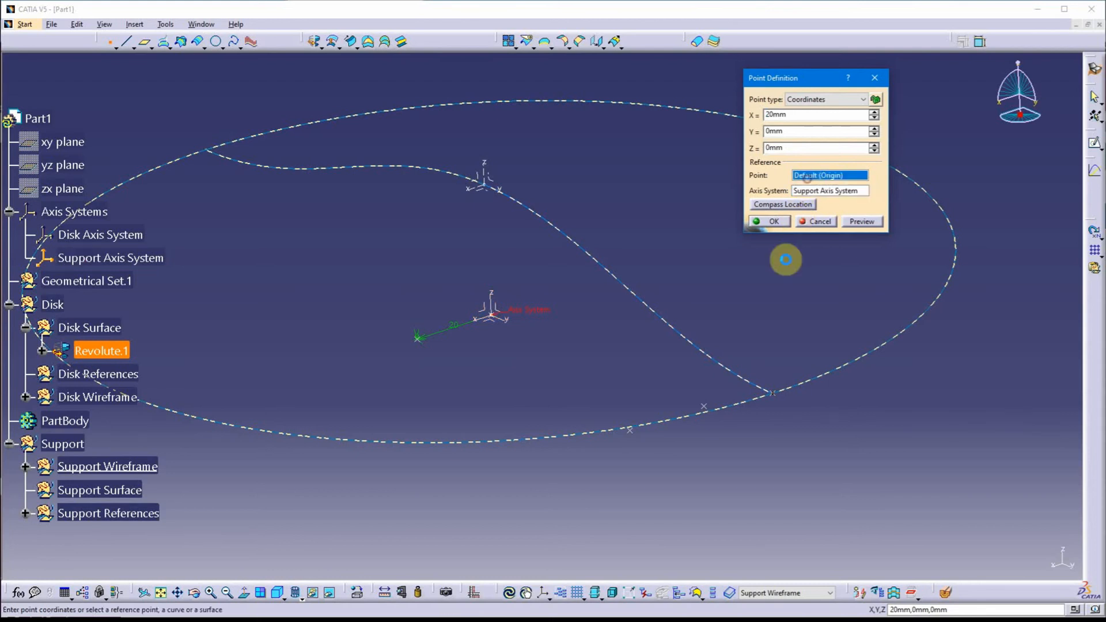
middle_click_drag(690, 370, 710, 390)
left_click(728, 436)
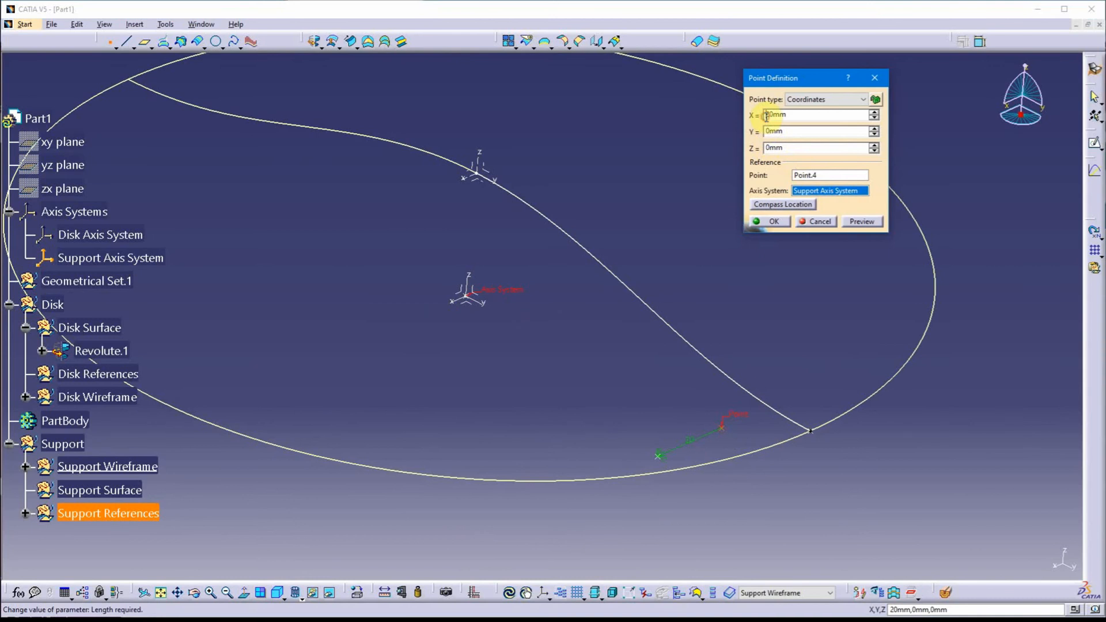
key("Return")
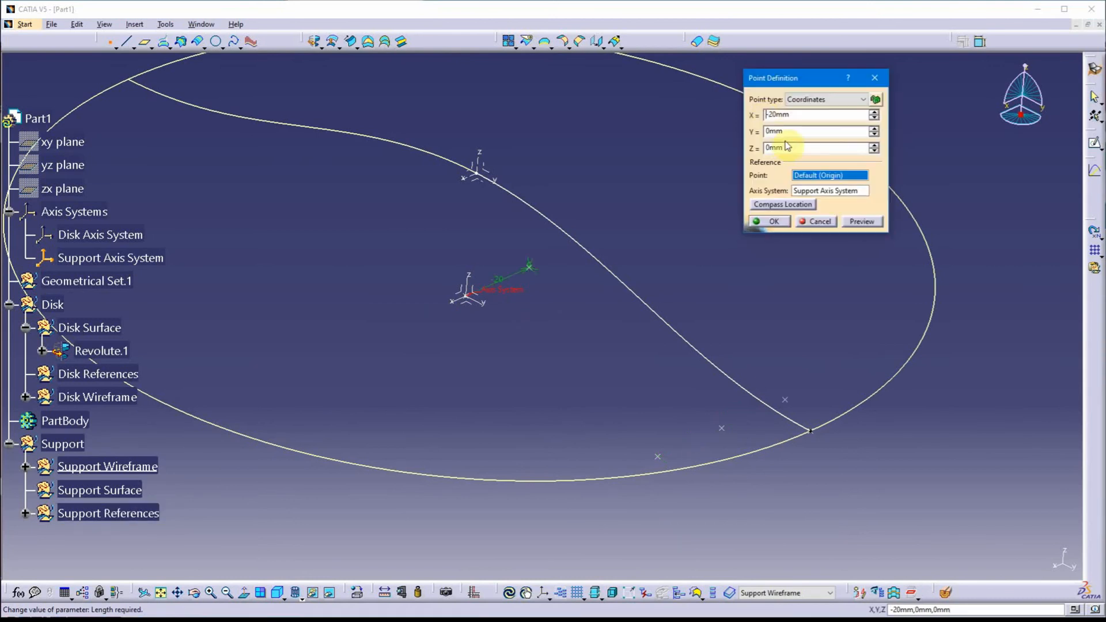
Create a coordinate point at X 0, Y 10, Z 0 mm relative to Point.4 in the Support Axis System
double_click(800, 115)
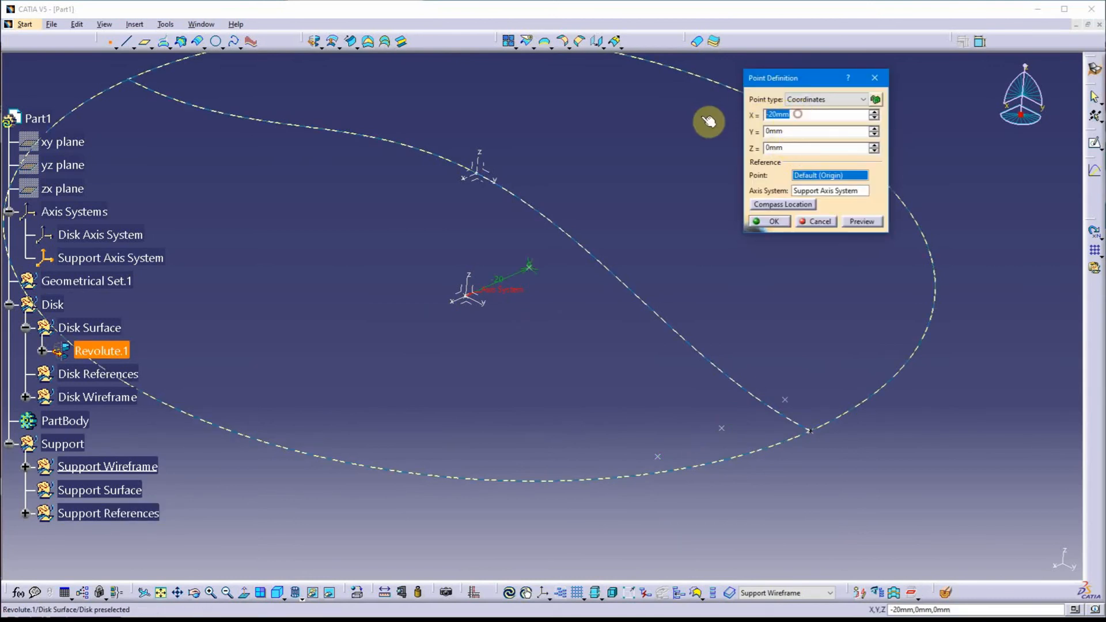
key("Tab")
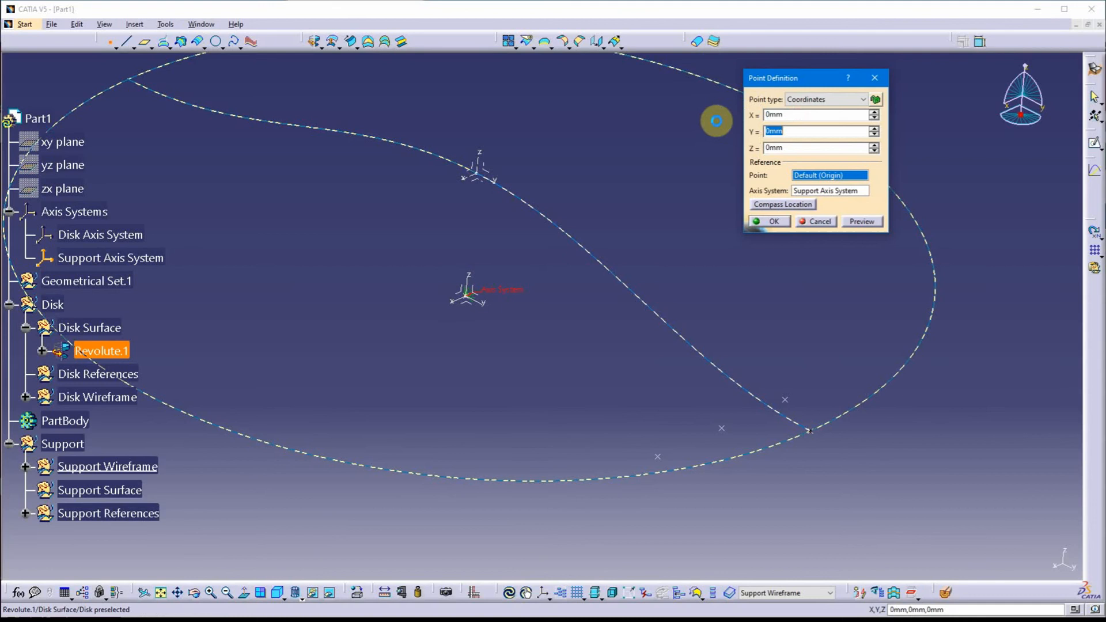
left_click(818, 190)
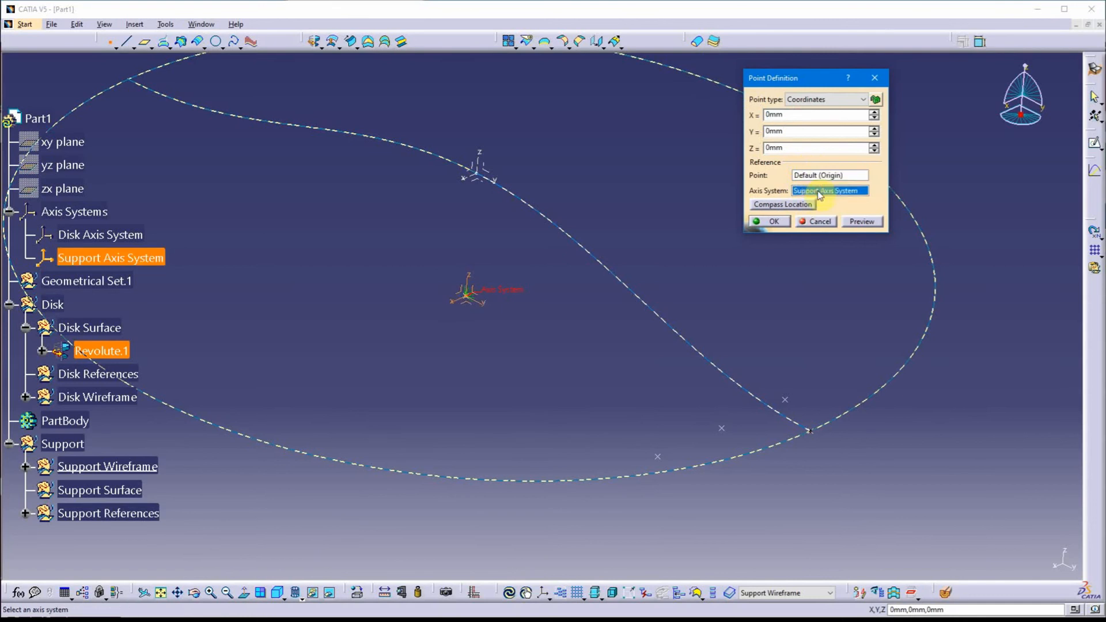
left_click(727, 424)
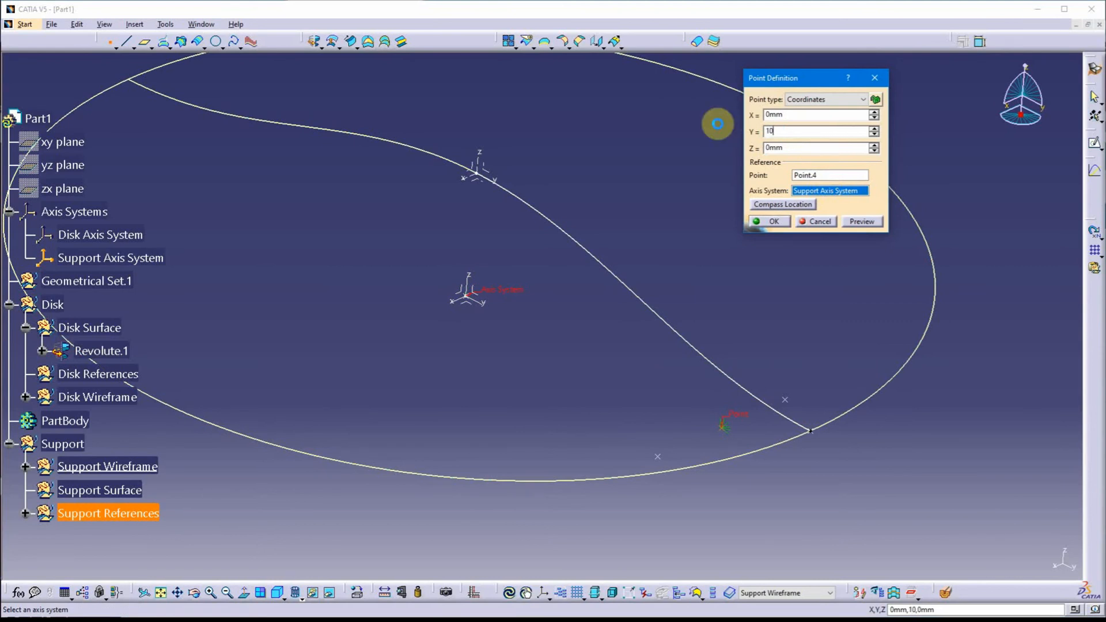
left_click(773, 222)
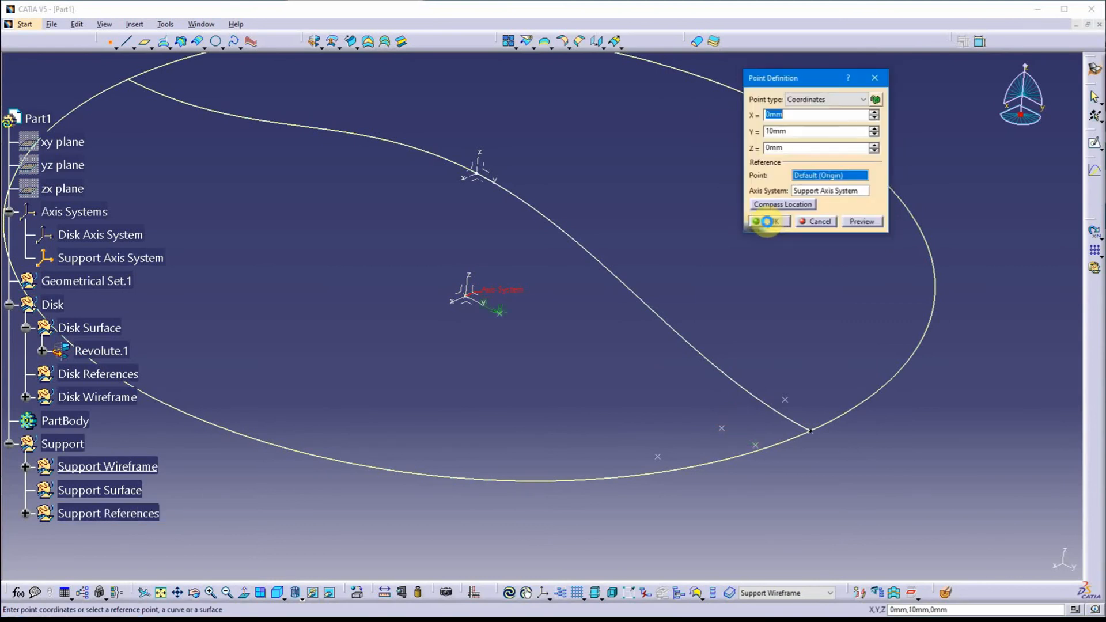
Create a coordinate point at X 0, Y -10, Z 0 mm relative to Point.4 and end point creation
left_click(723, 428)
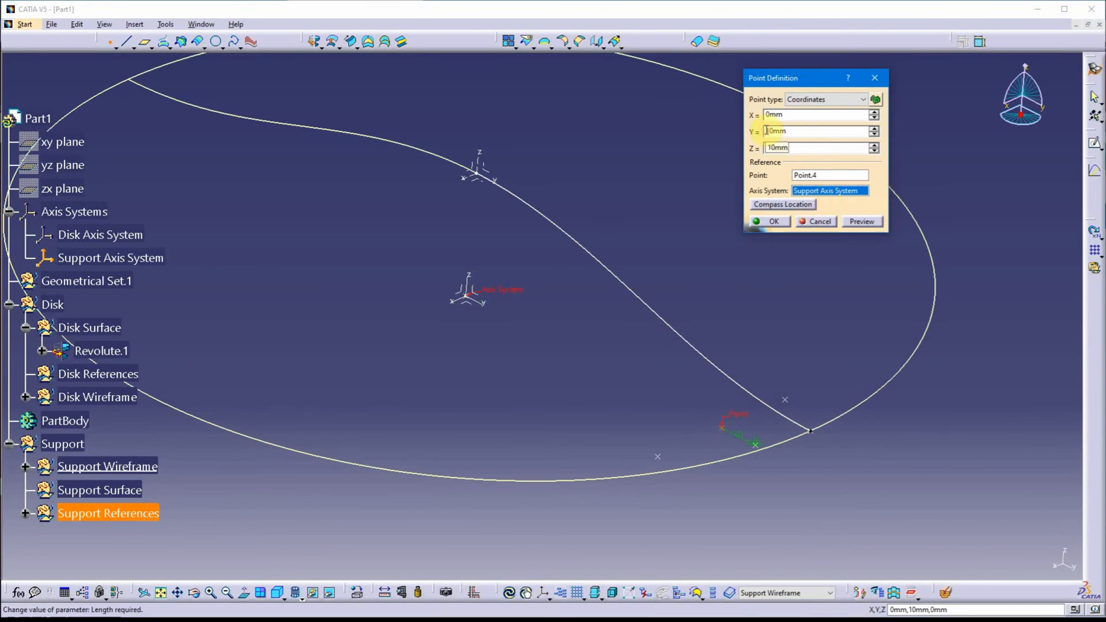
key("Return")
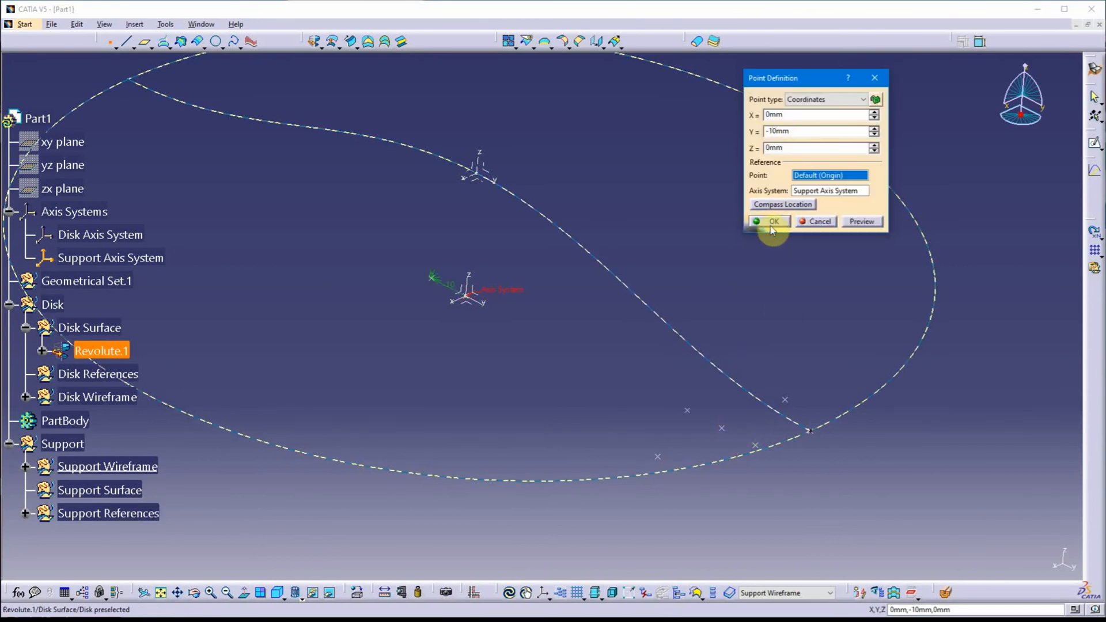
left_click(818, 222)
Create a closed spline through Point.6, Point.8, Point.5 and Point.7 around the support's center point
middle_click_drag(697, 358, 533, 400)
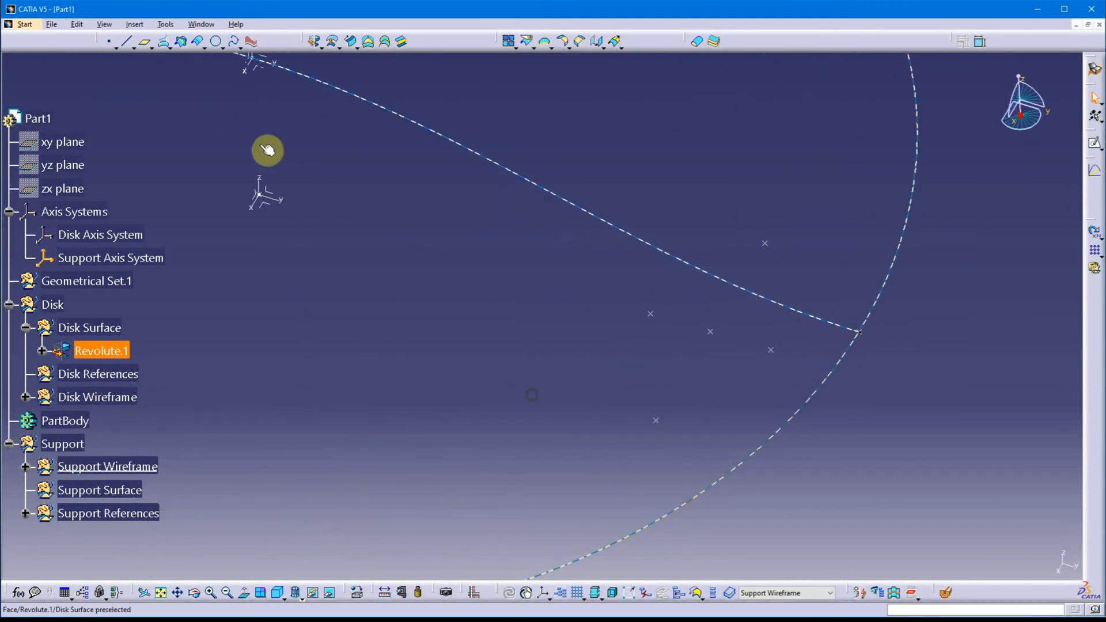
left_click(233, 43)
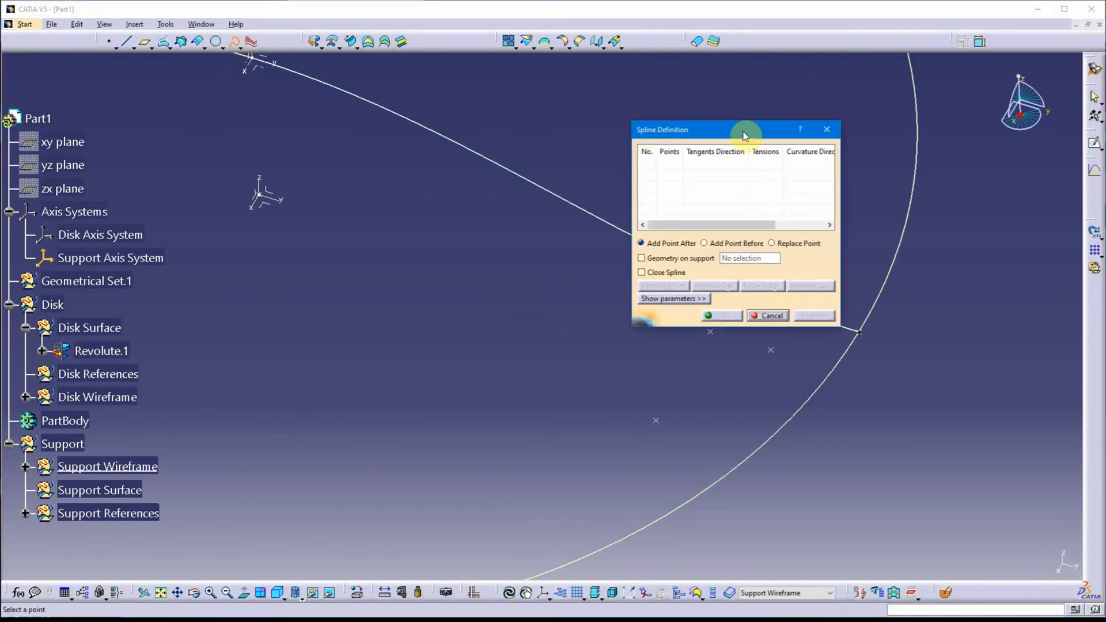
left_click_drag(736, 130, 1023, 90)
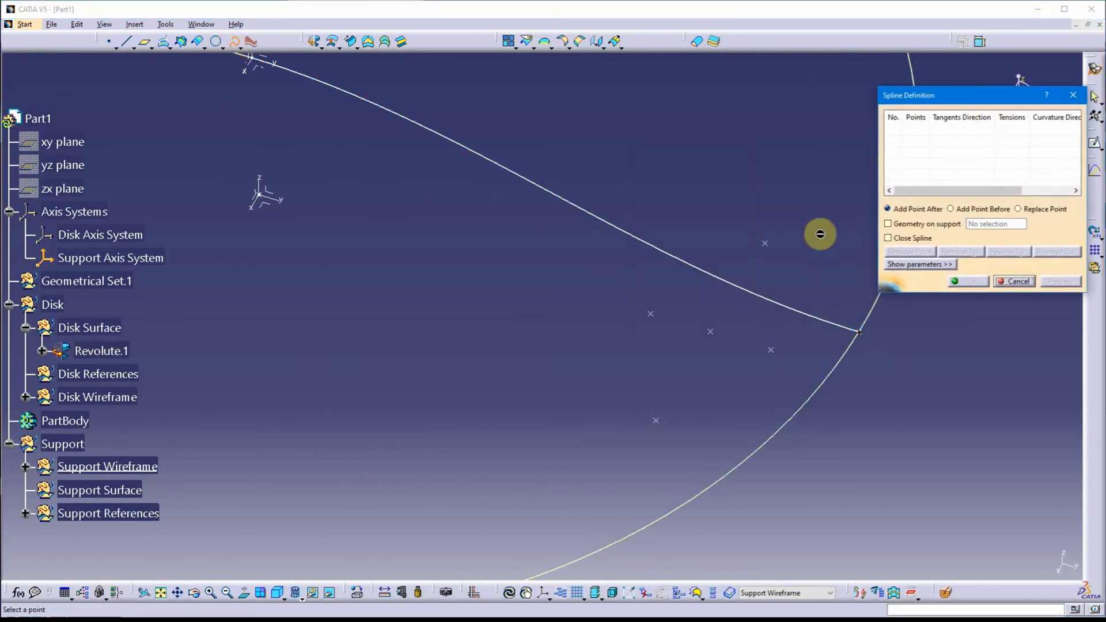
left_click(771, 246)
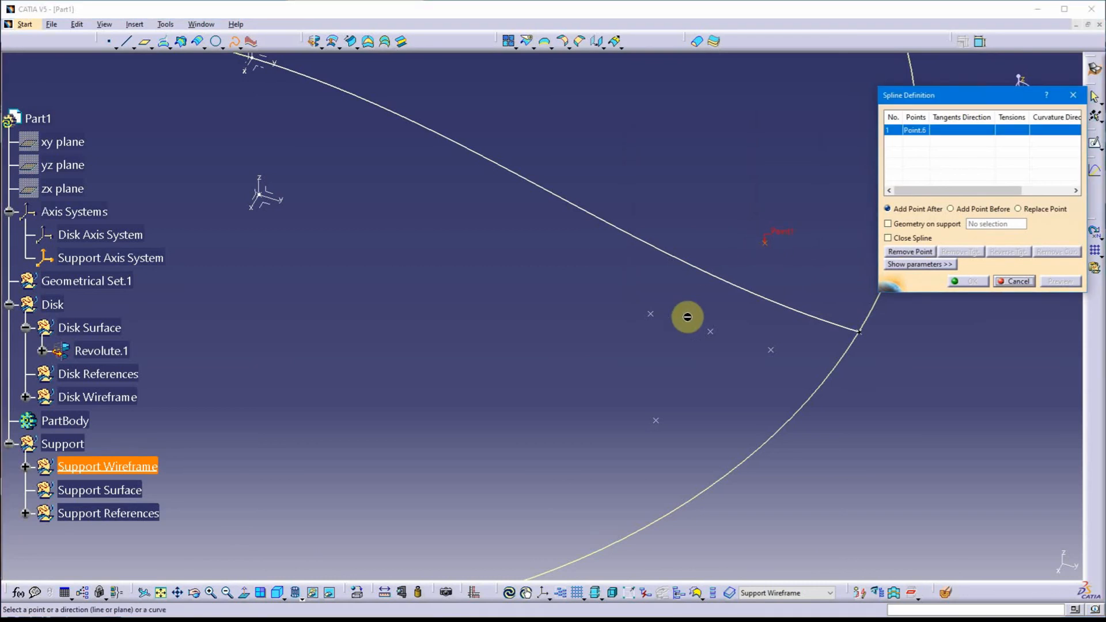
left_click(653, 315)
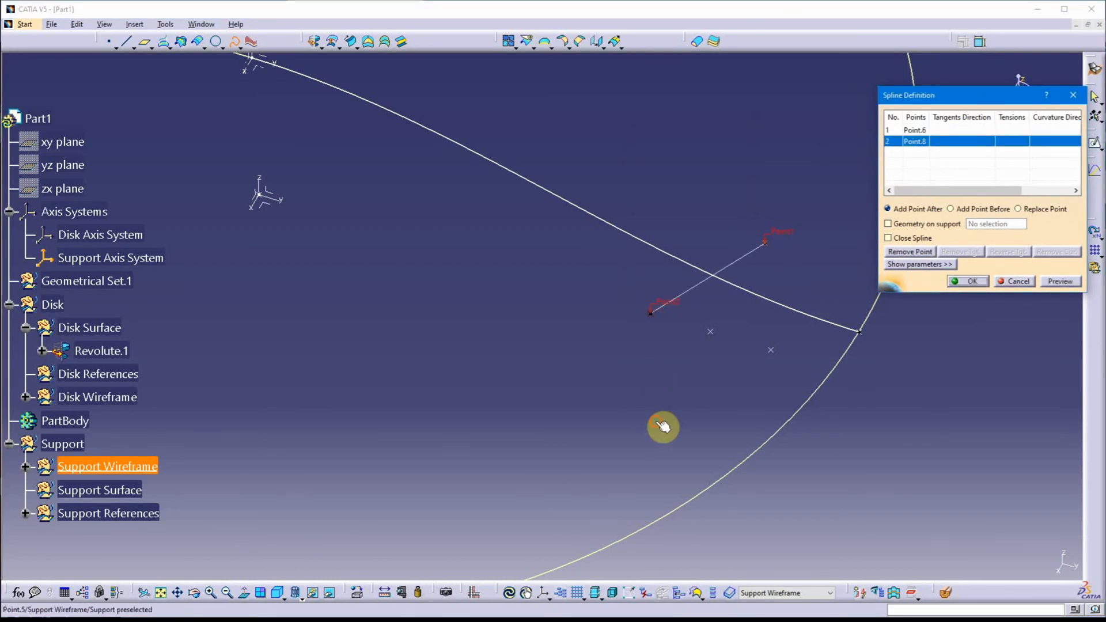
left_click(657, 420)
left_click(772, 350)
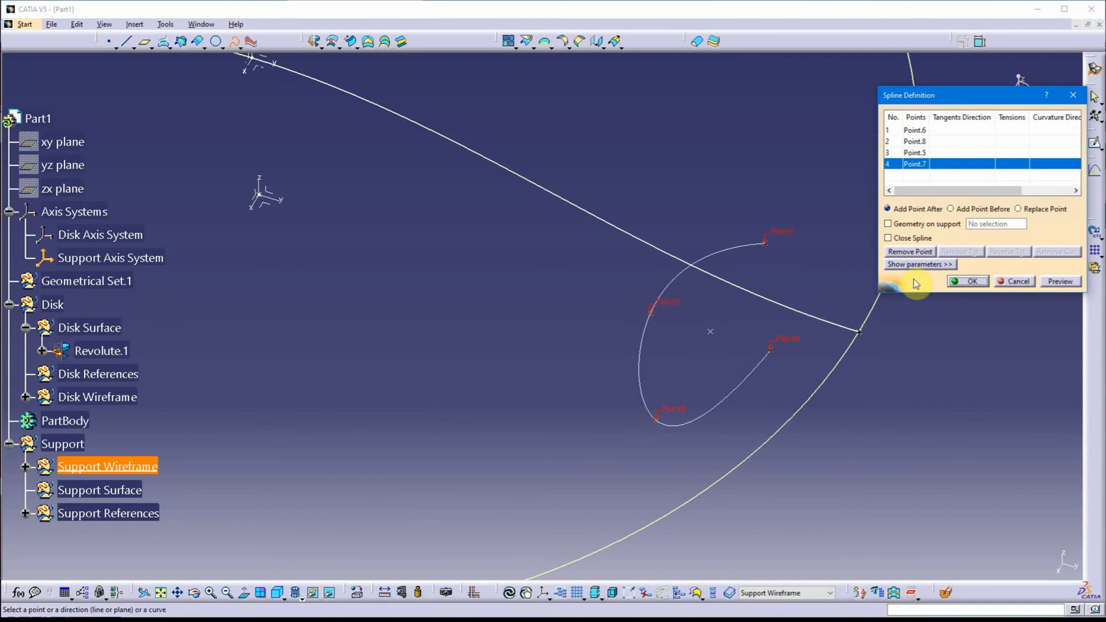
left_click(909, 238)
middle_click_drag(639, 391, 562, 284)
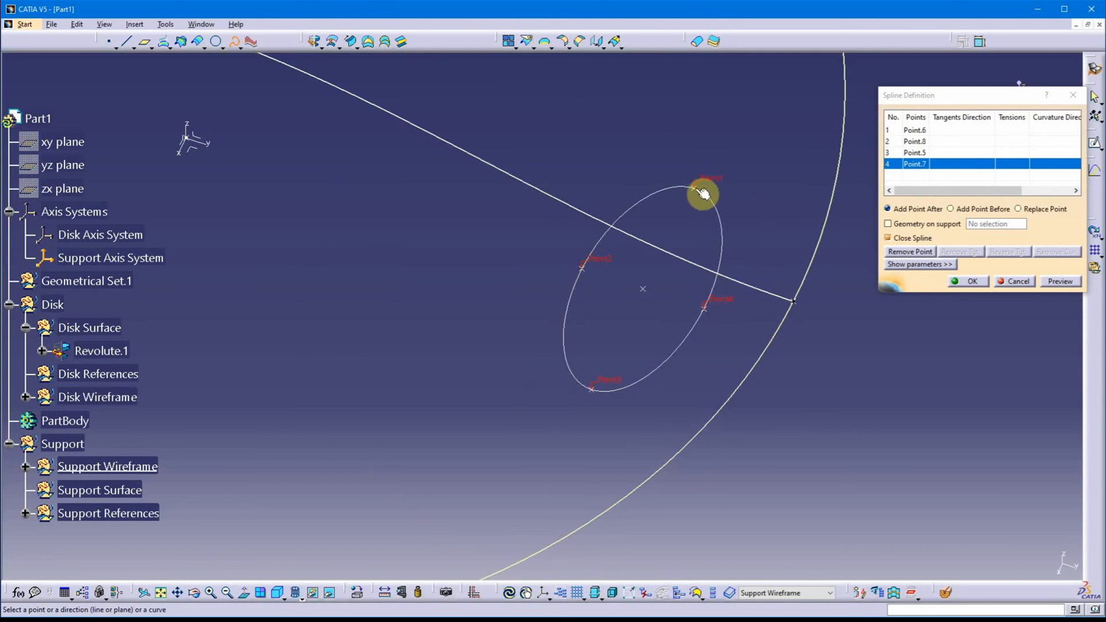
middle_click_drag(565, 429, 486, 396)
left_click(968, 281)
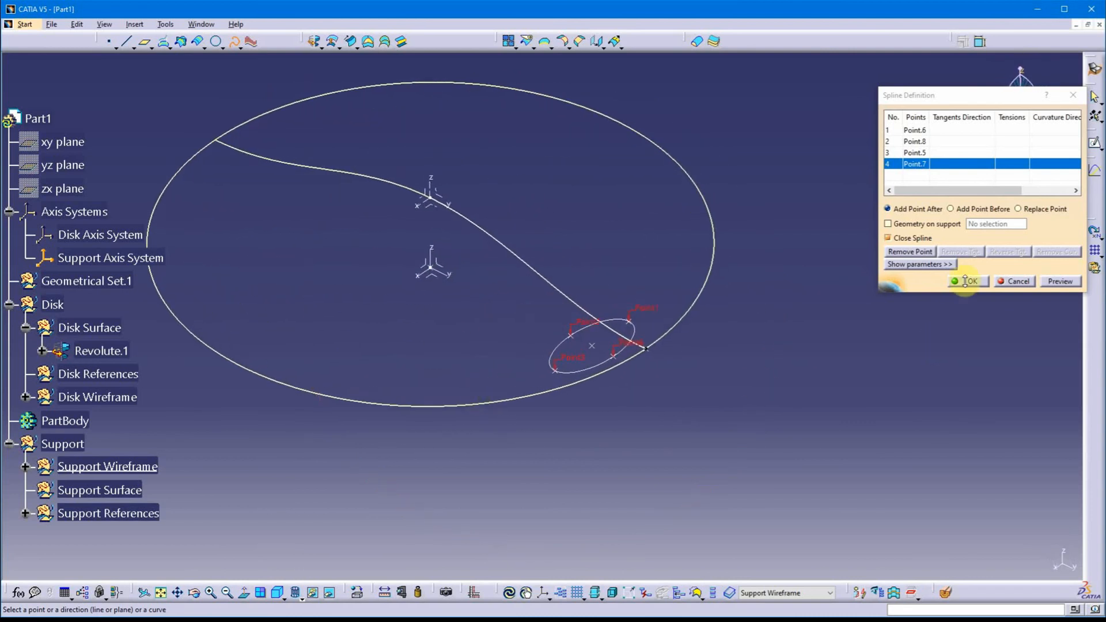
Define the Support Surface set as the in-work object
middle_click_drag(561, 461, 392, 352)
scroll(195, 422, "down", 3)
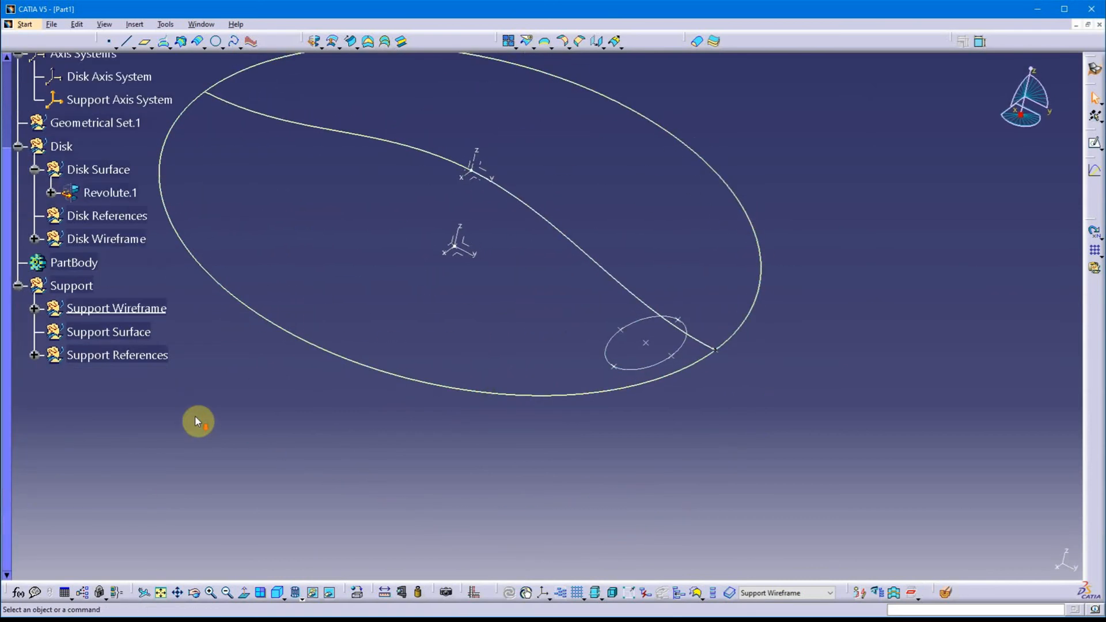
left_click(152, 339)
right_click(139, 338)
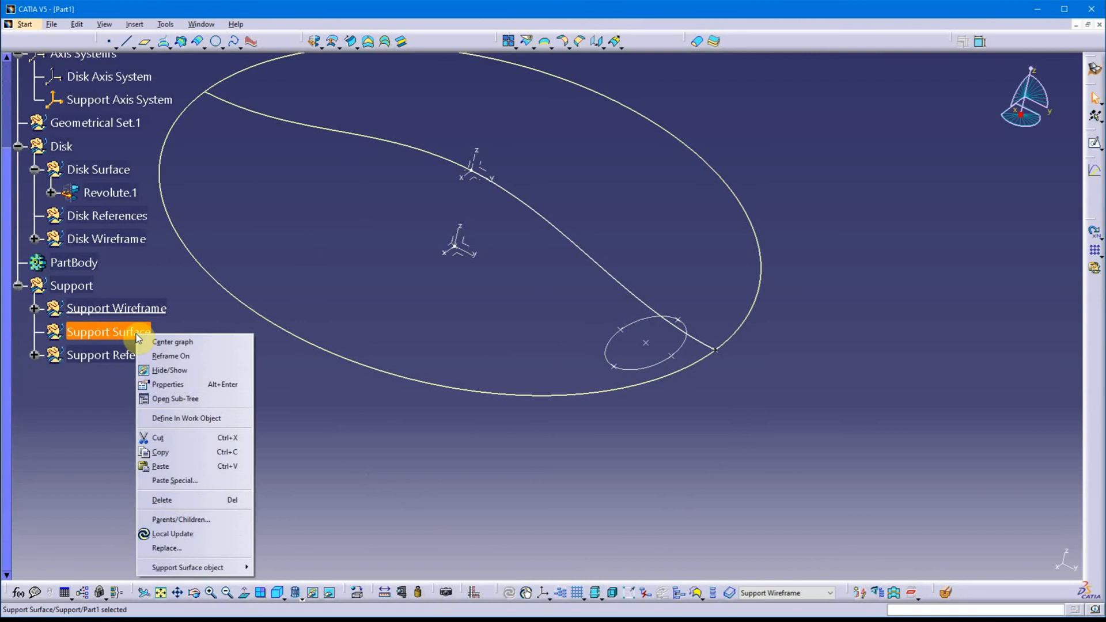
left_click(212, 424)
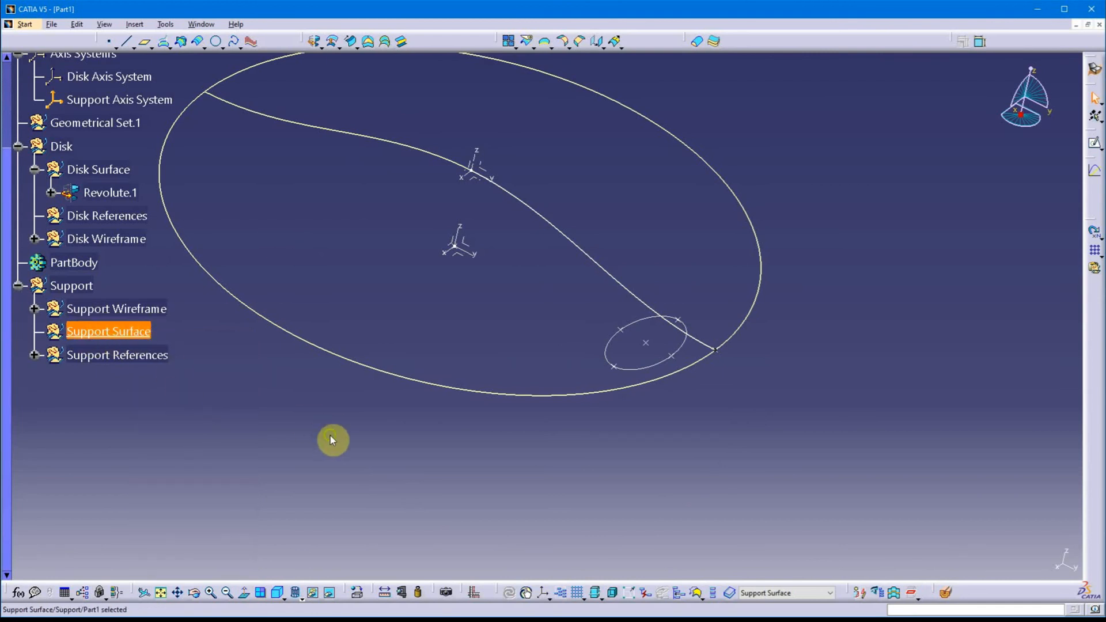
Extrude the closed support spline 38 mm in the default normal direction, with Limit 2 at 0 mm
middle_click_drag(333, 440, 399, 459)
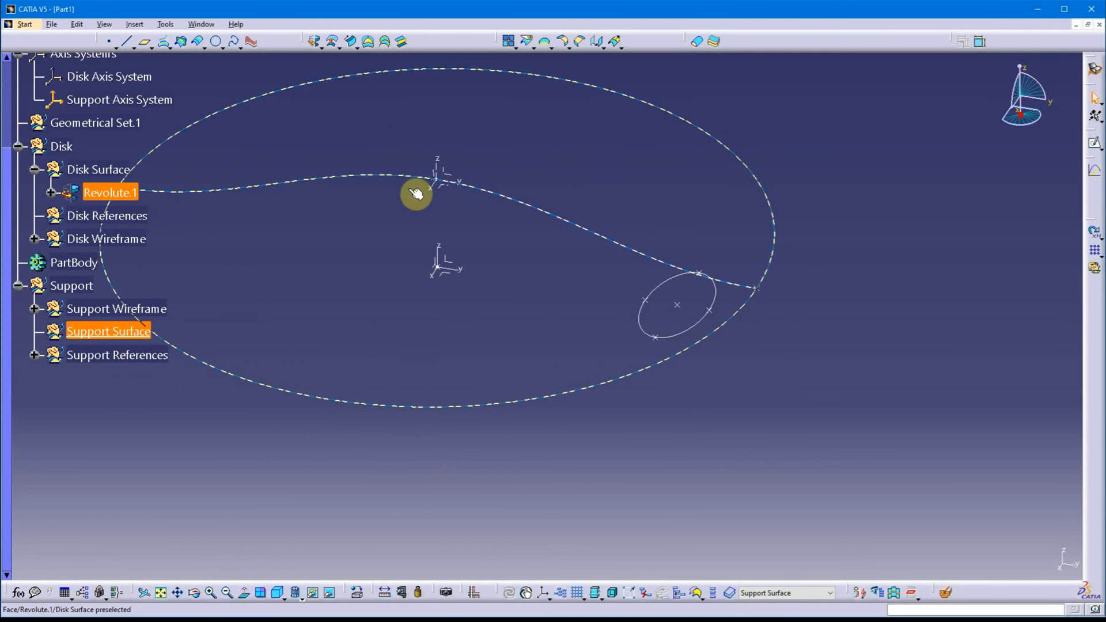
left_click(323, 50)
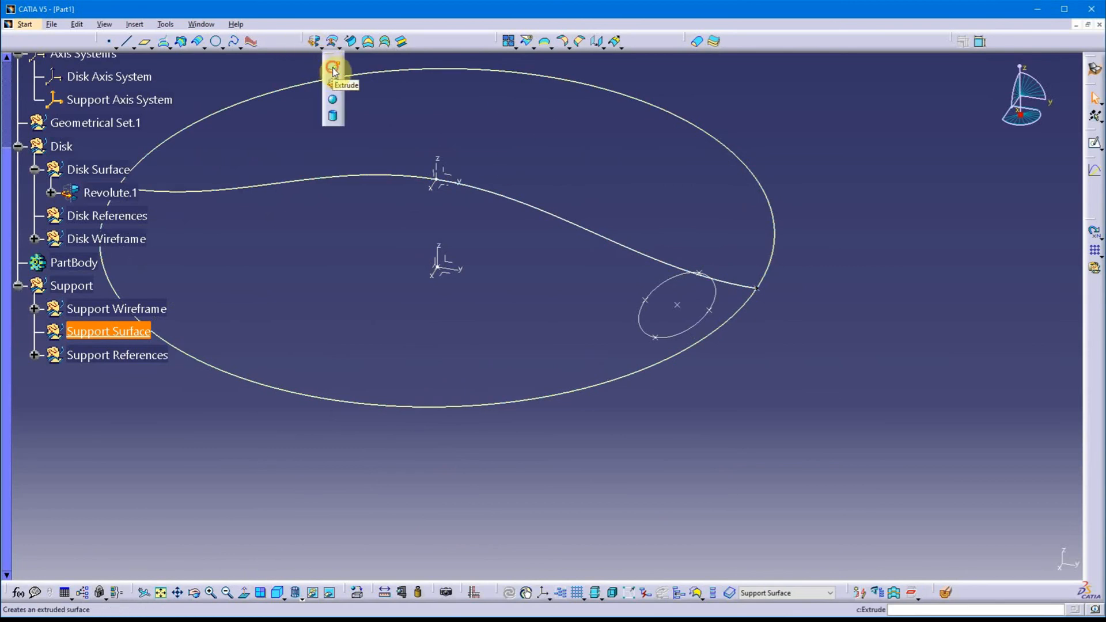
left_click(672, 332)
middle_click_drag(626, 445, 570, 398)
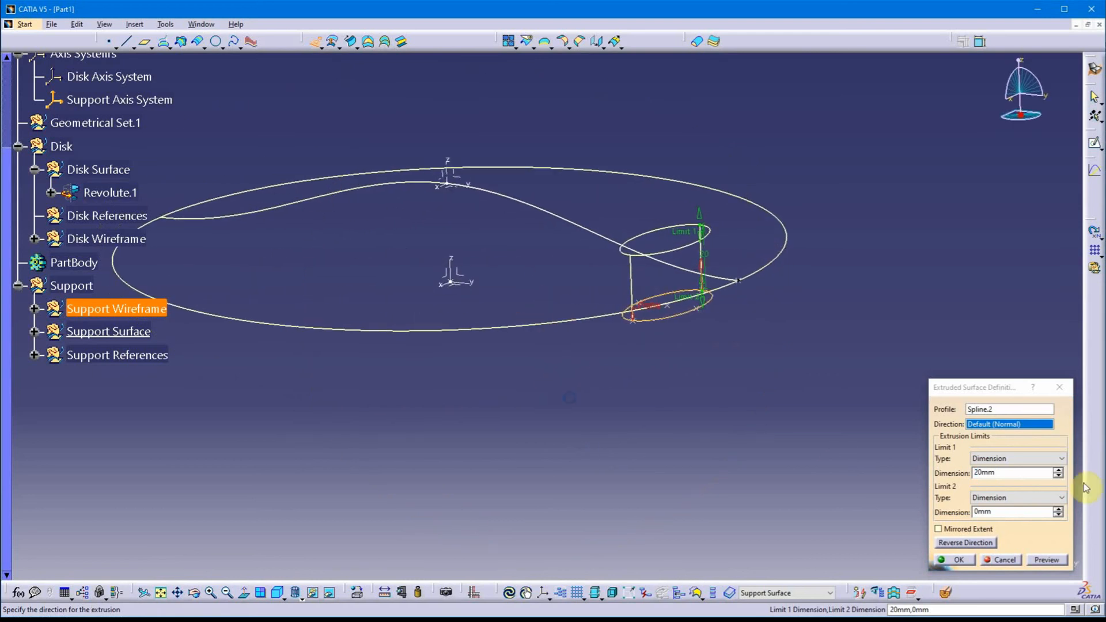
left_click(1059, 471)
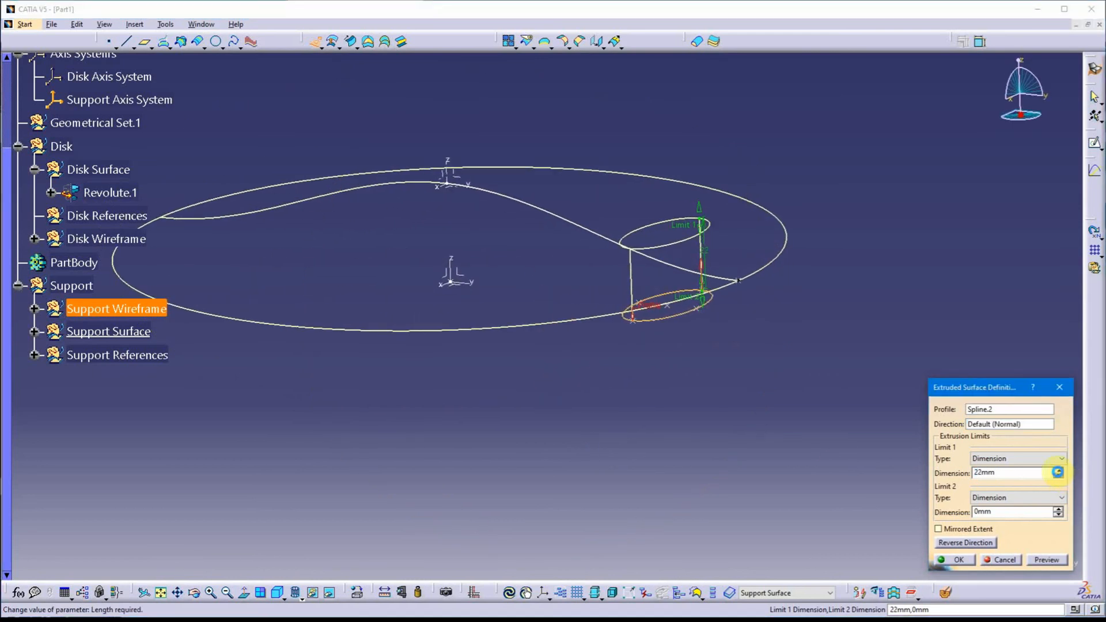
left_click(1058, 472)
middle_click_drag(501, 447, 444, 193)
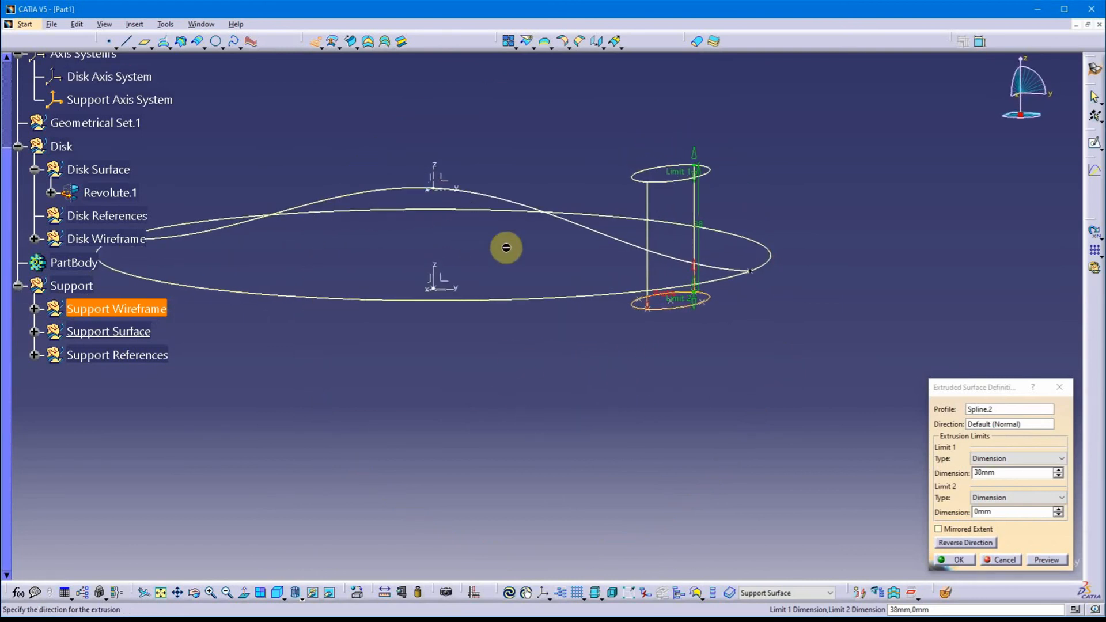
middle_click_drag(503, 248, 449, 205)
middle_click_drag(484, 250, 651, 404)
left_click(952, 560)
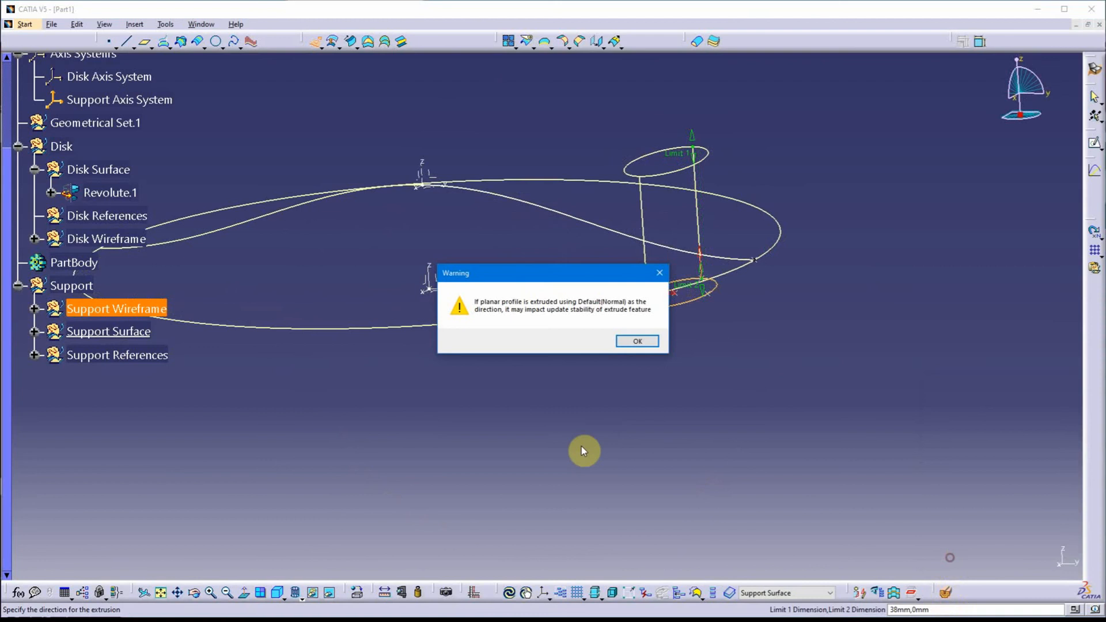
left_click(630, 342)
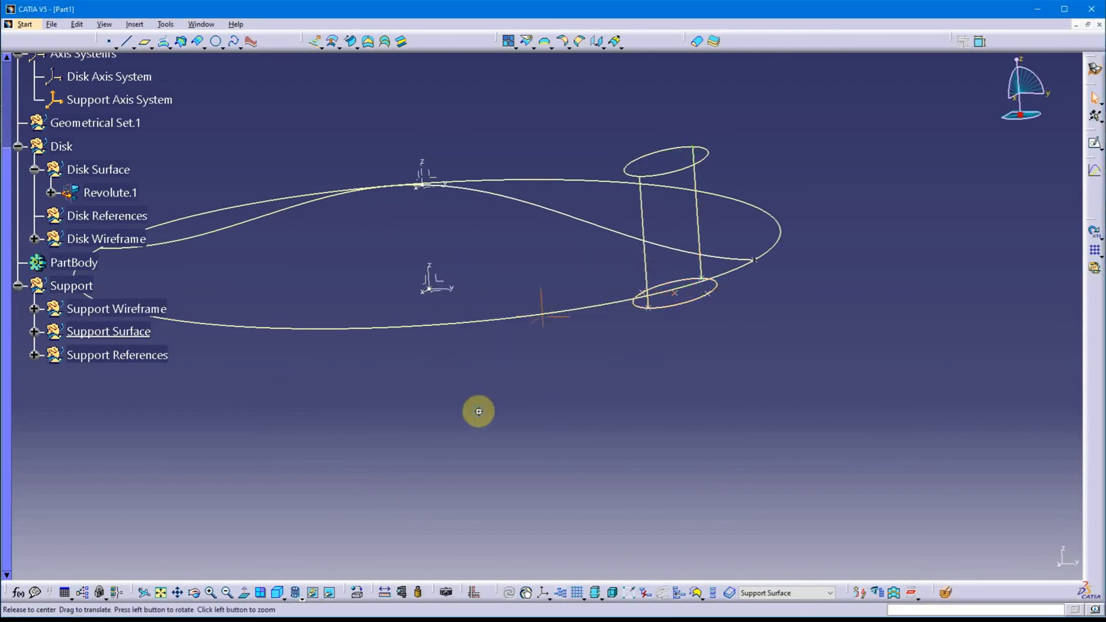
Switch the model display to Shading with Edges
middle_click_drag(476, 413, 442, 322)
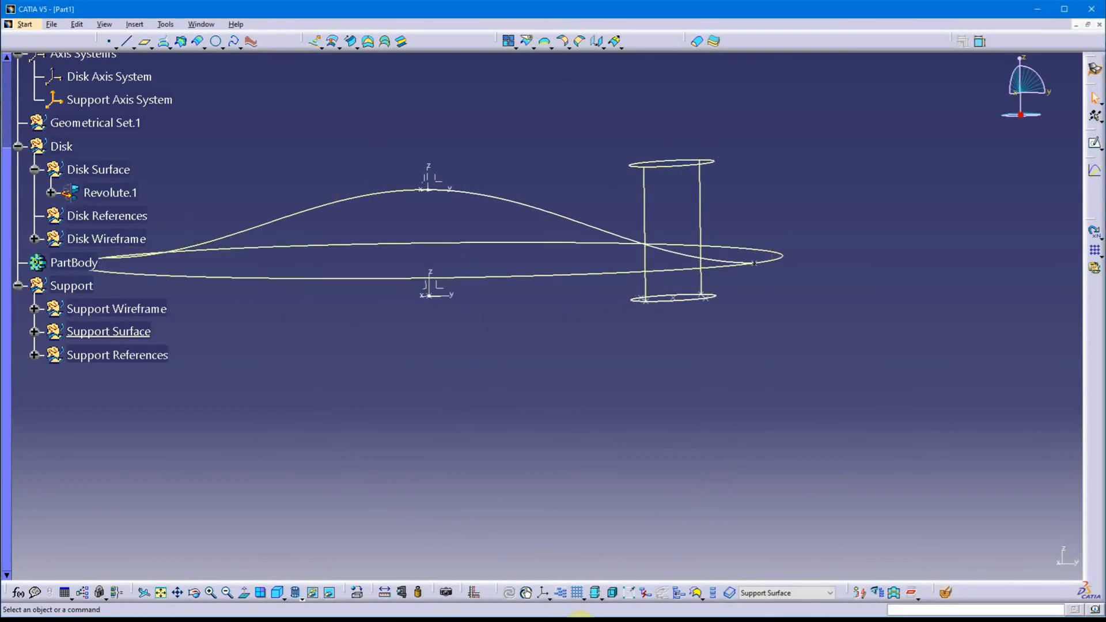
left_click(298, 596)
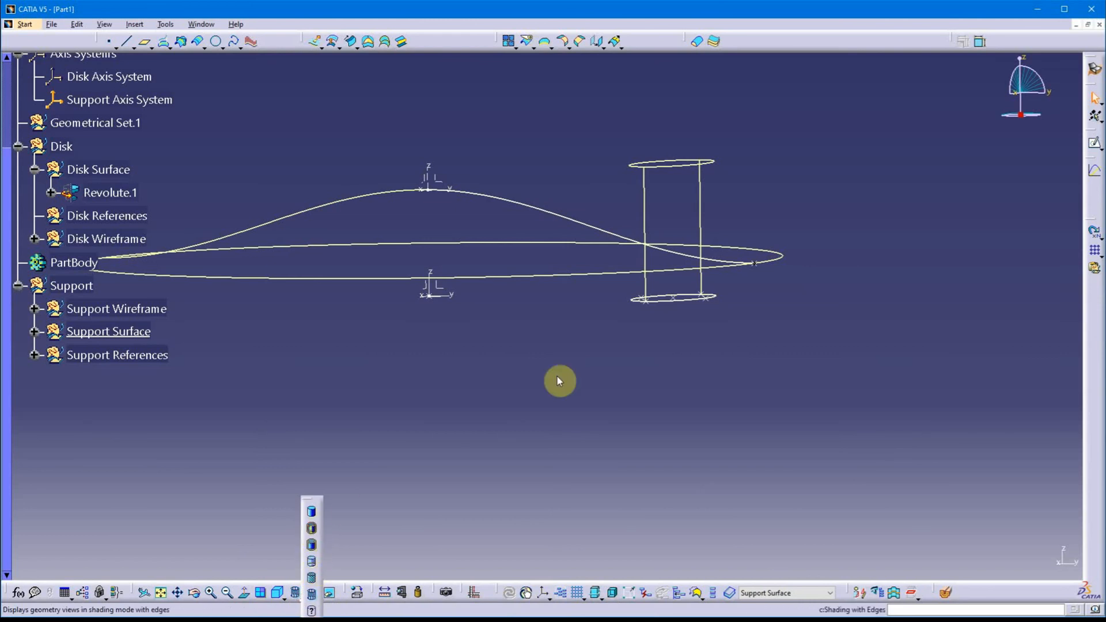
mouse_move(535, 367)
middle_mouse_down()
mouse_move(534, 266)
mouse_move(538, 483)
middle_mouse_up()
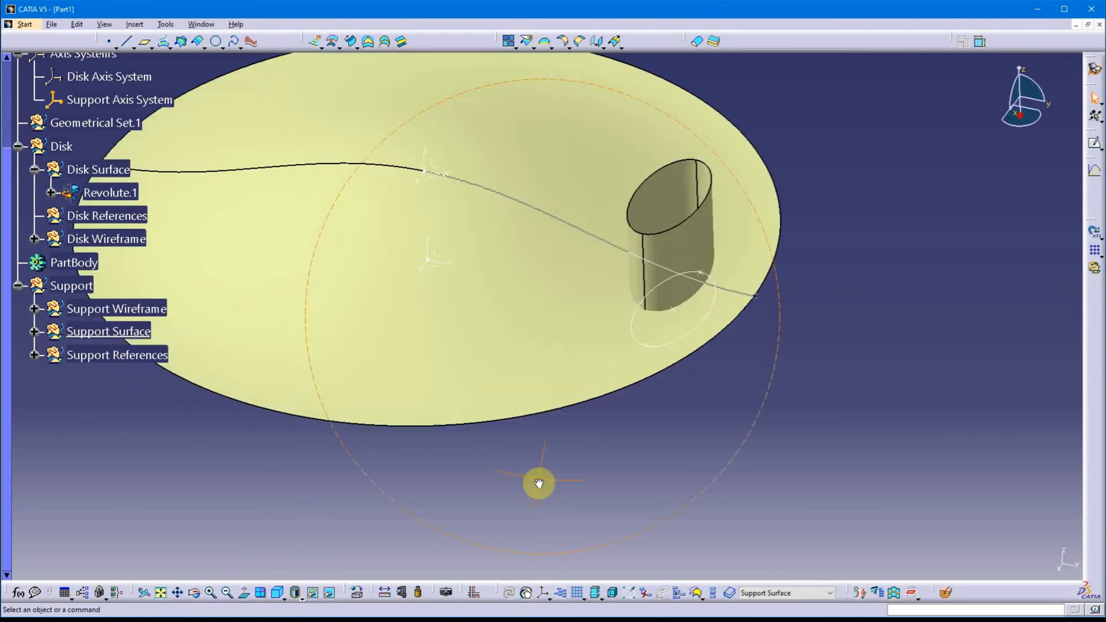
Review the extruded support surface's definition, accept it without changes, and inspect the surface from below the disk
double_click(688, 260)
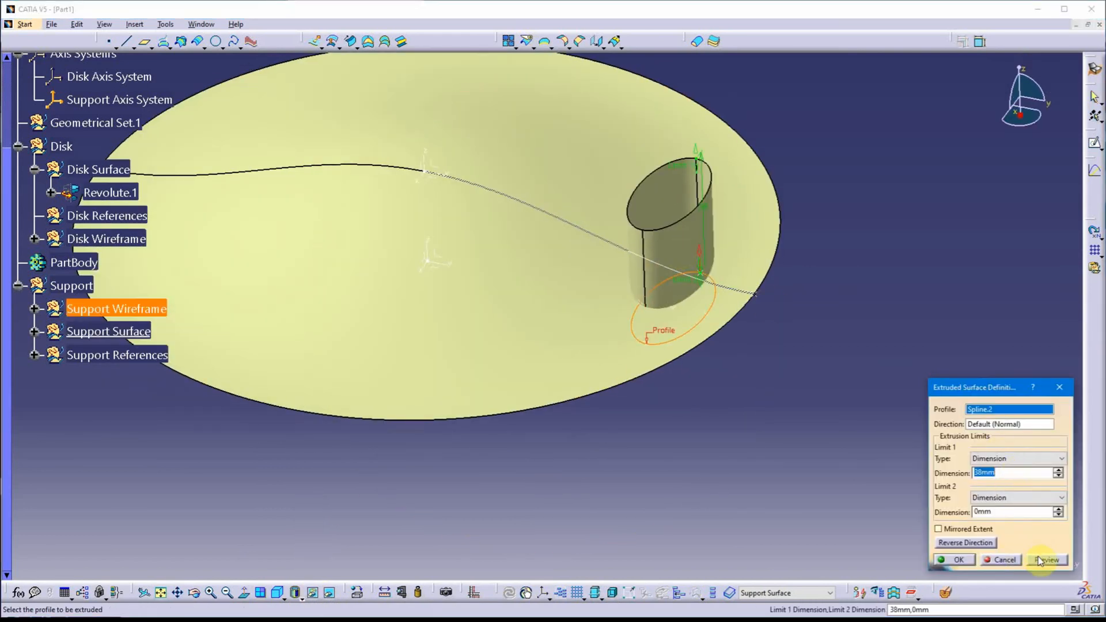
left_click(952, 560)
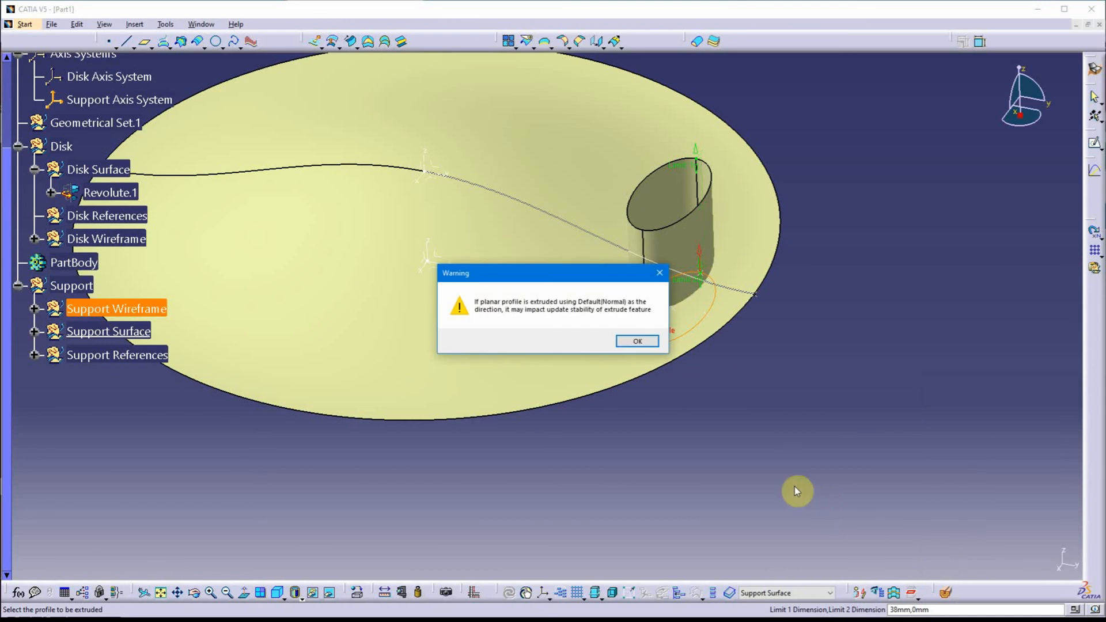
left_click(638, 342)
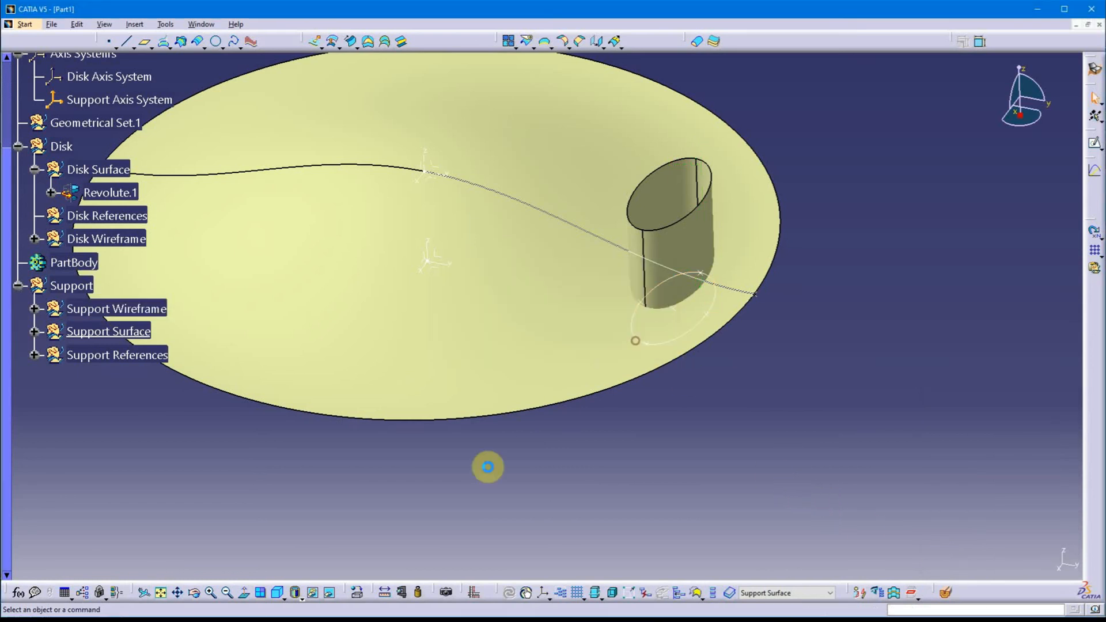
middle_click_drag(486, 464, 483, 299)
middle_click_drag(464, 246, 589, 201)
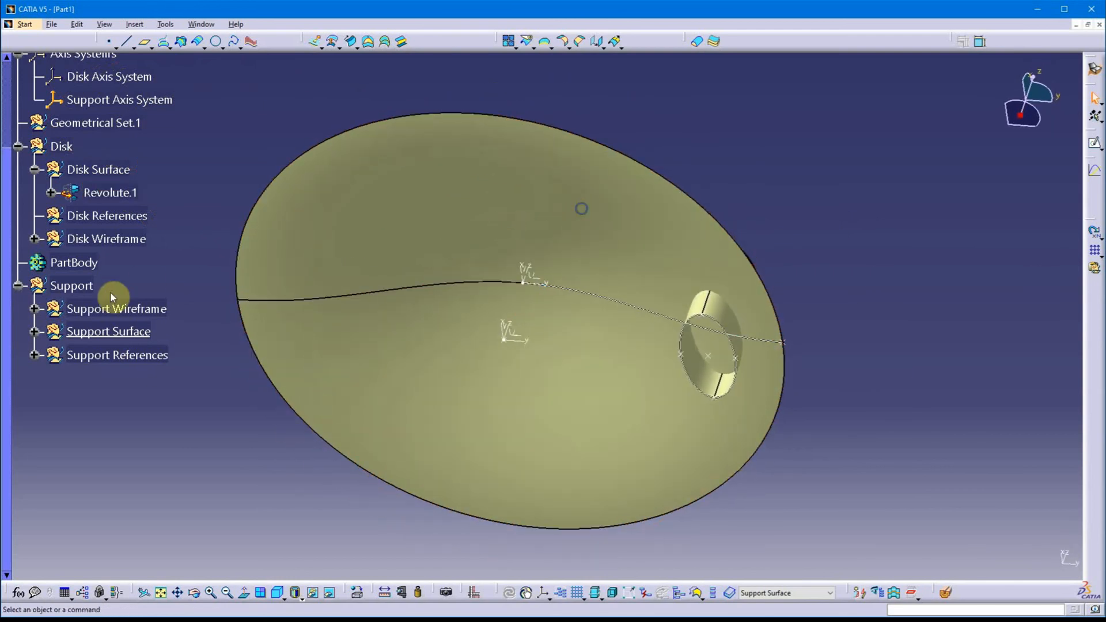
Fill the lower opening of the support along its closed spline, using the extruded surface as a tangent support
left_click(34, 332)
middle_click_drag(321, 441, 353, 399)
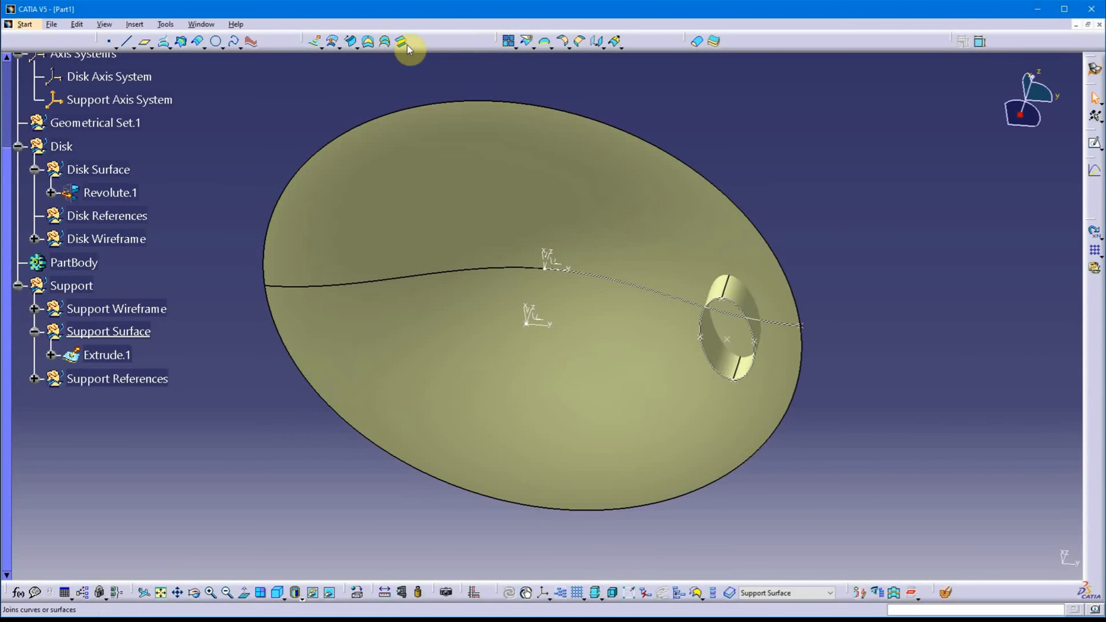
left_click(370, 42)
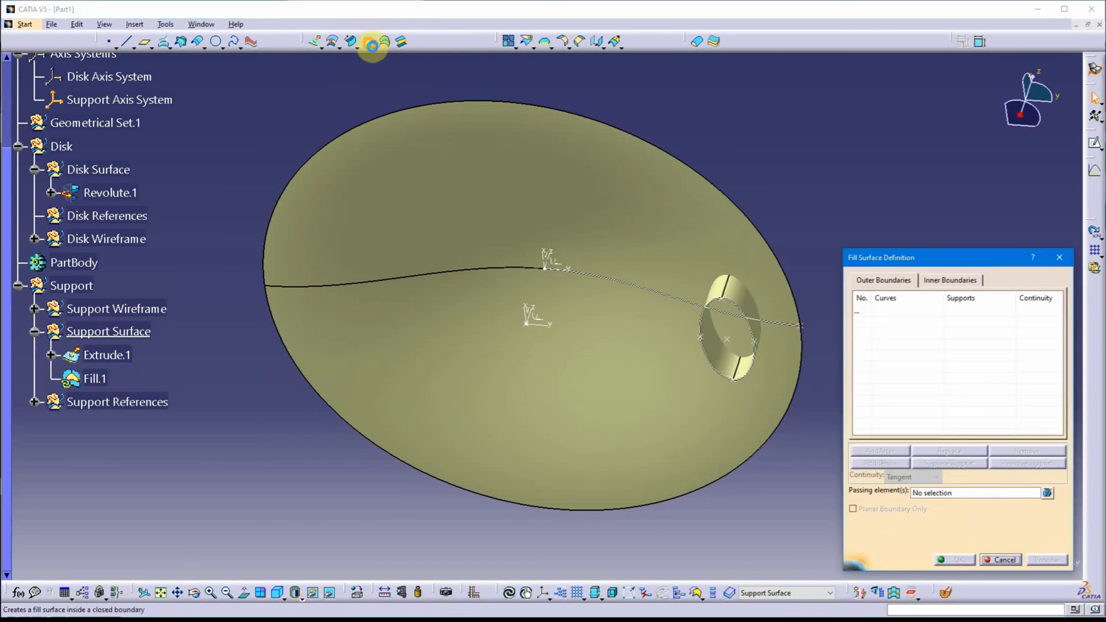
middle_click_drag(553, 319, 586, 375)
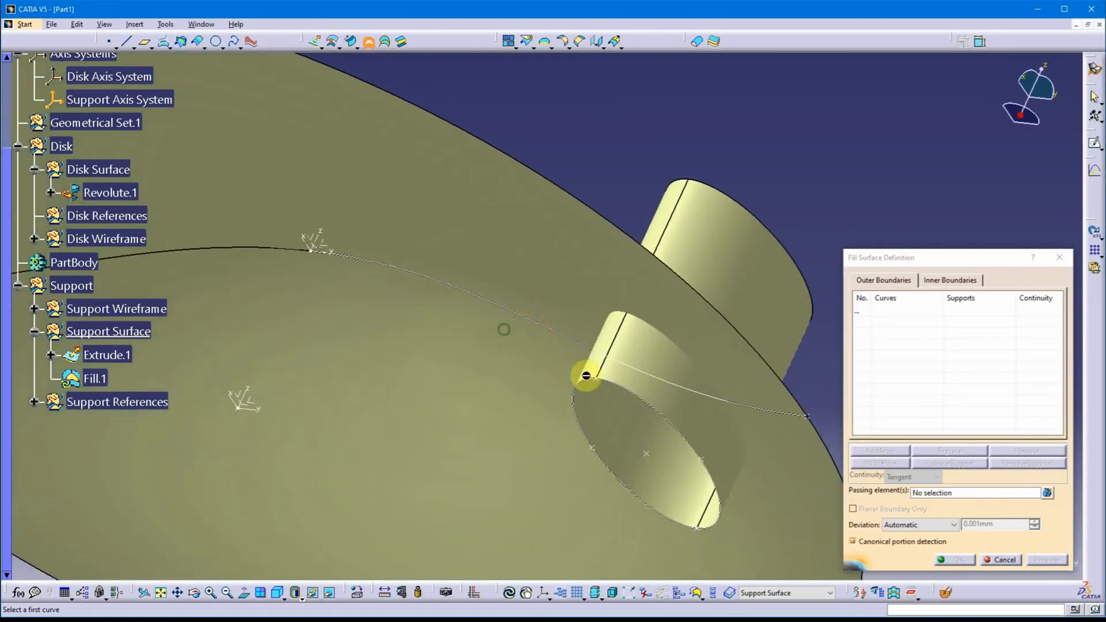
left_click(649, 406)
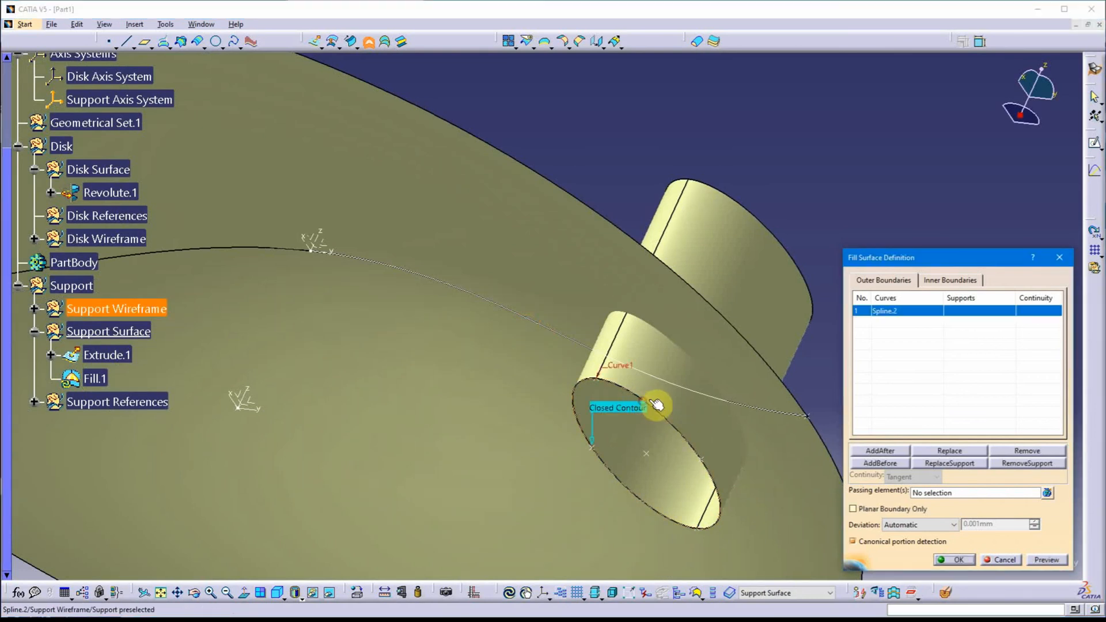
left_click(664, 397)
middle_click_drag(664, 398, 519, 317)
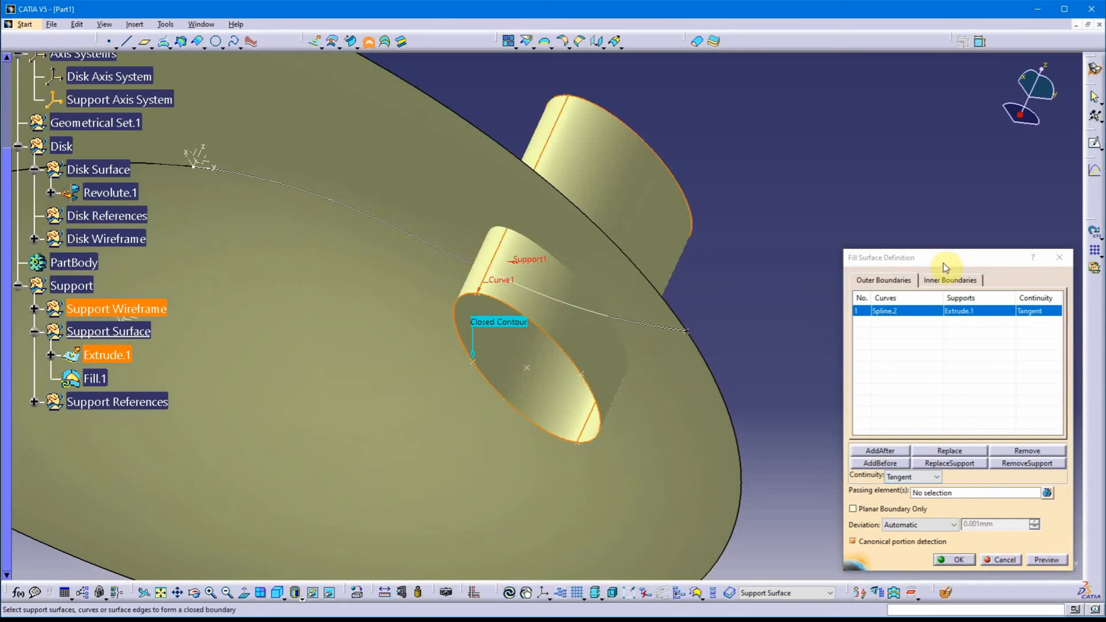
left_click_drag(945, 267, 871, 193)
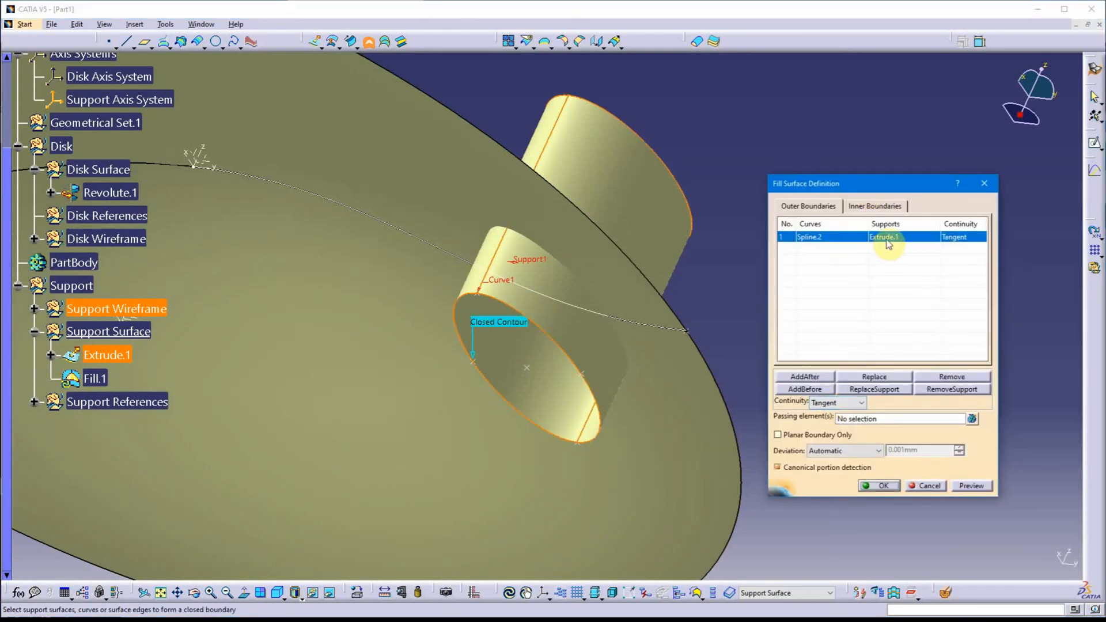
left_click(970, 484)
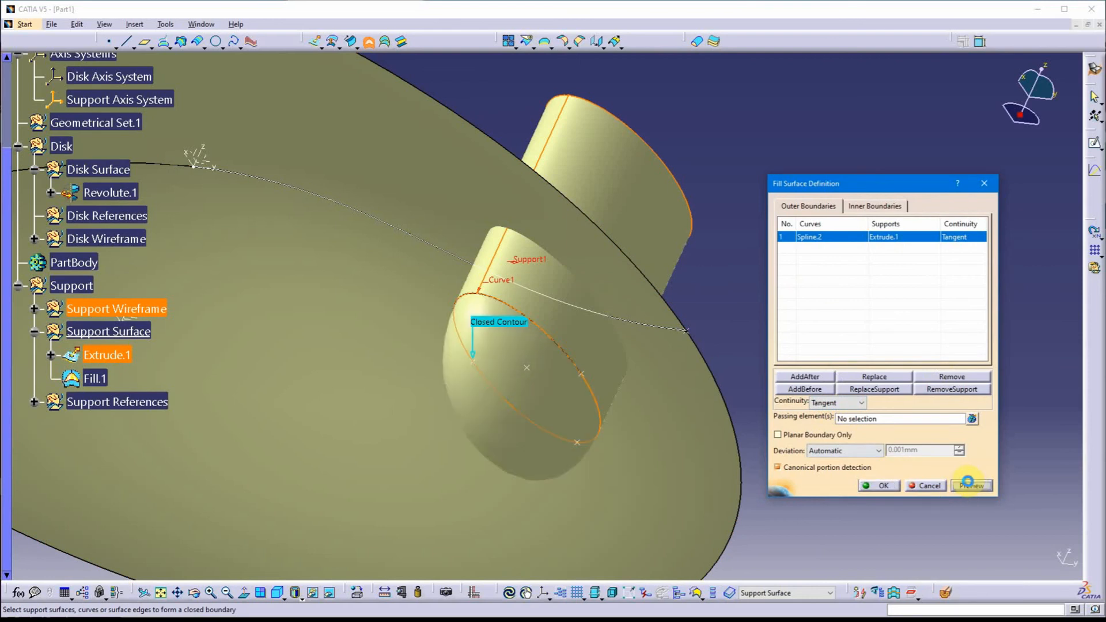
left_click(886, 486)
Join Extrude.1 and Fill.1 into one support surface with the 0.001 mm merging distance
middle_click_drag(371, 353, 385, 517)
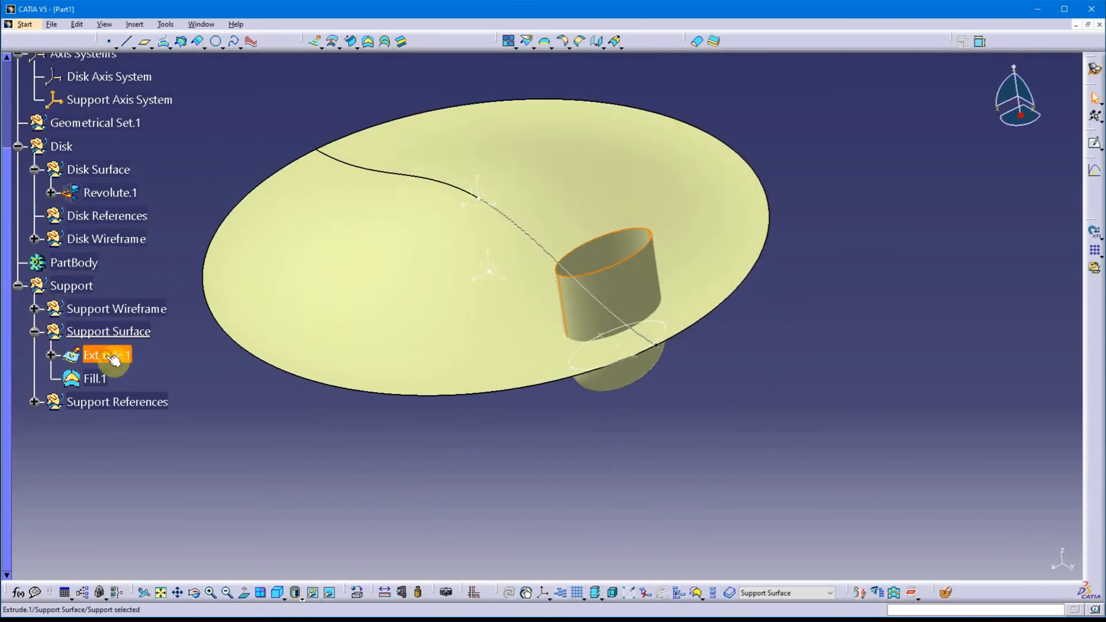
left_click(110, 378)
left_click(309, 455)
middle_click_drag(309, 454, 339, 444)
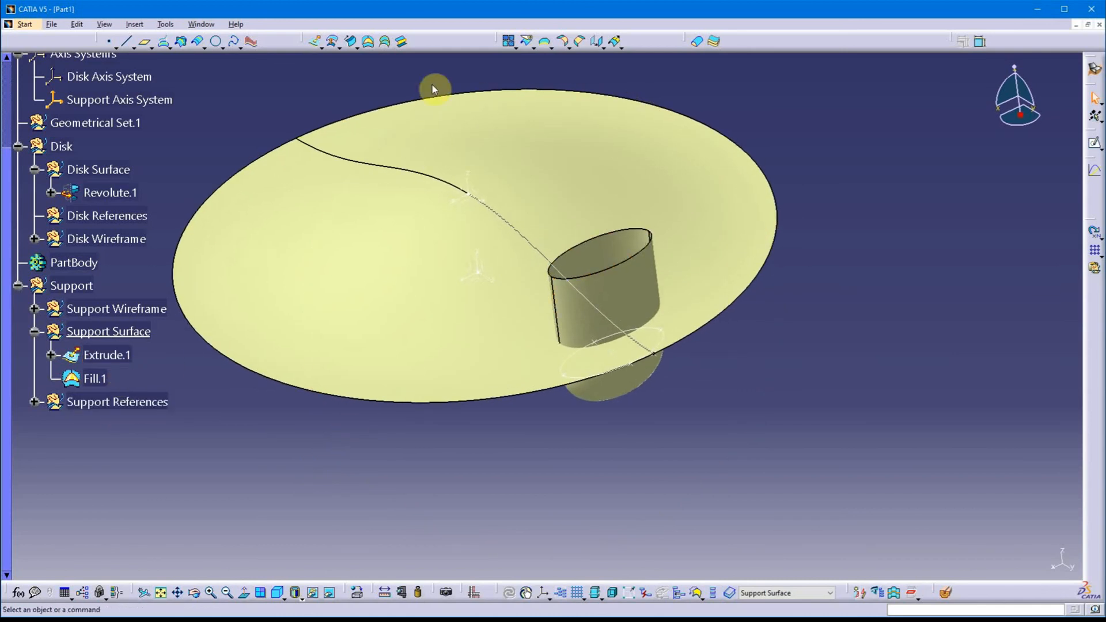
left_click(508, 41)
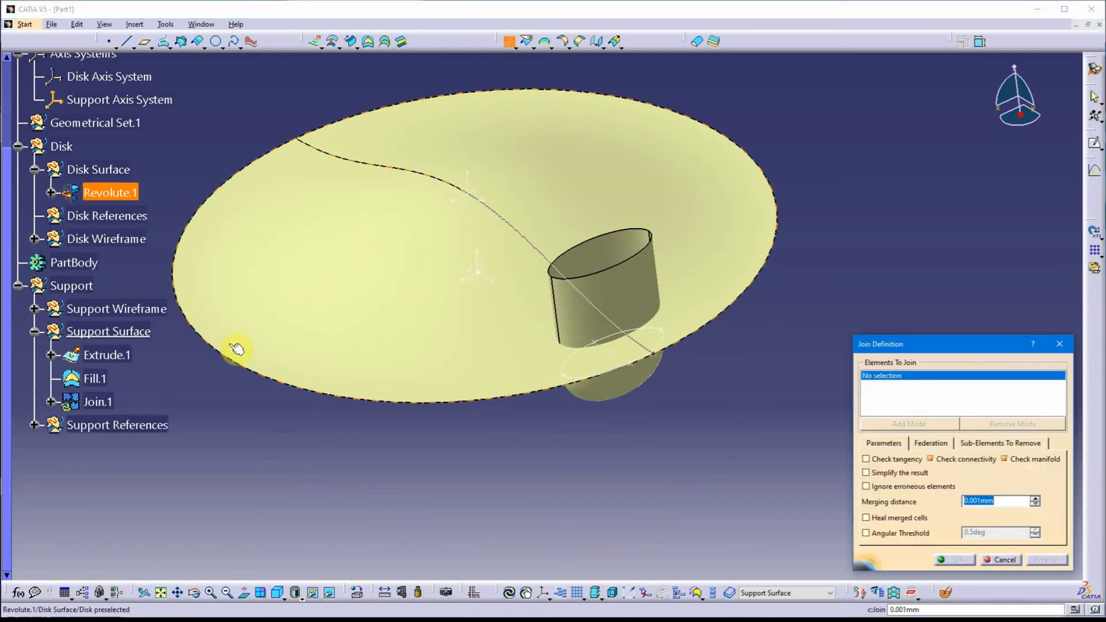
left_click(126, 358)
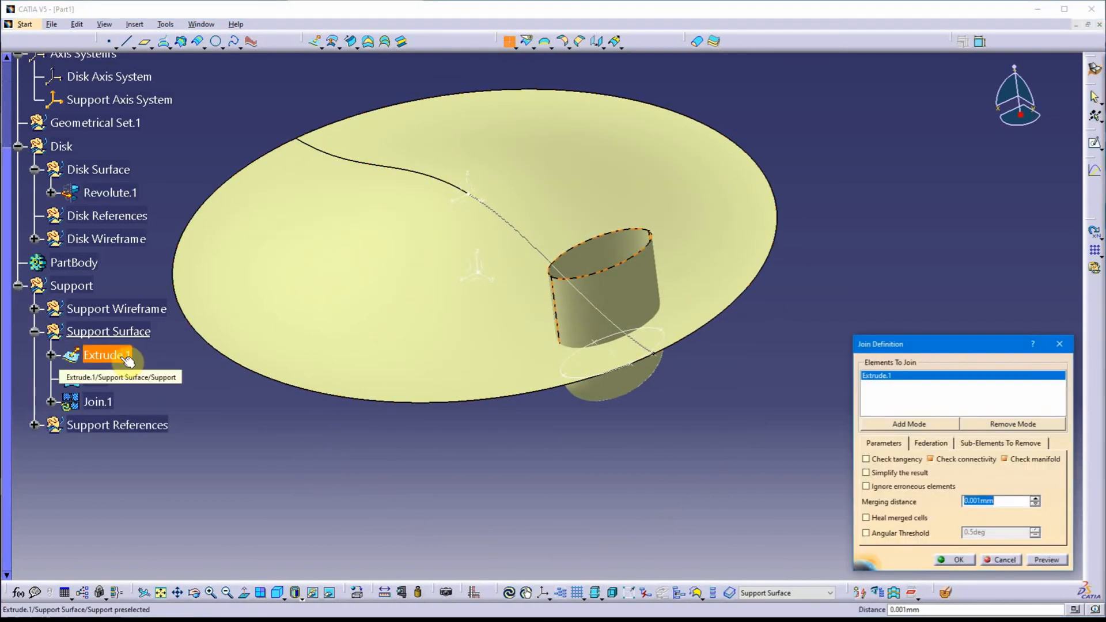
left_click(93, 379)
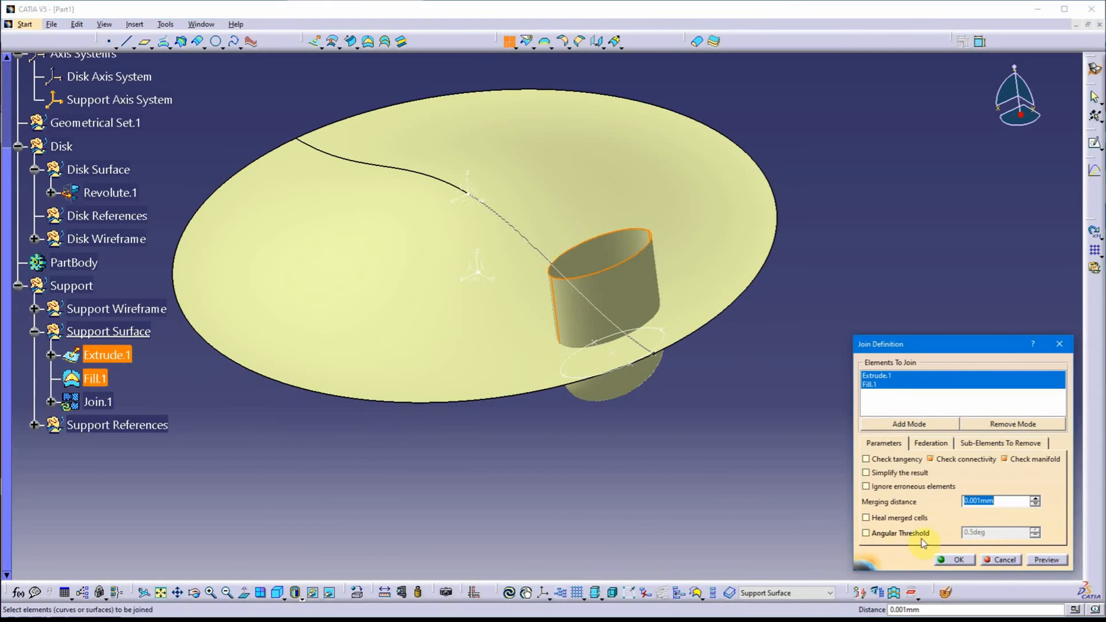
left_click(950, 562)
Examine how the joined support surface passes through the revolved disk surface, highlighting each in turn
middle_click_drag(388, 445, 398, 387)
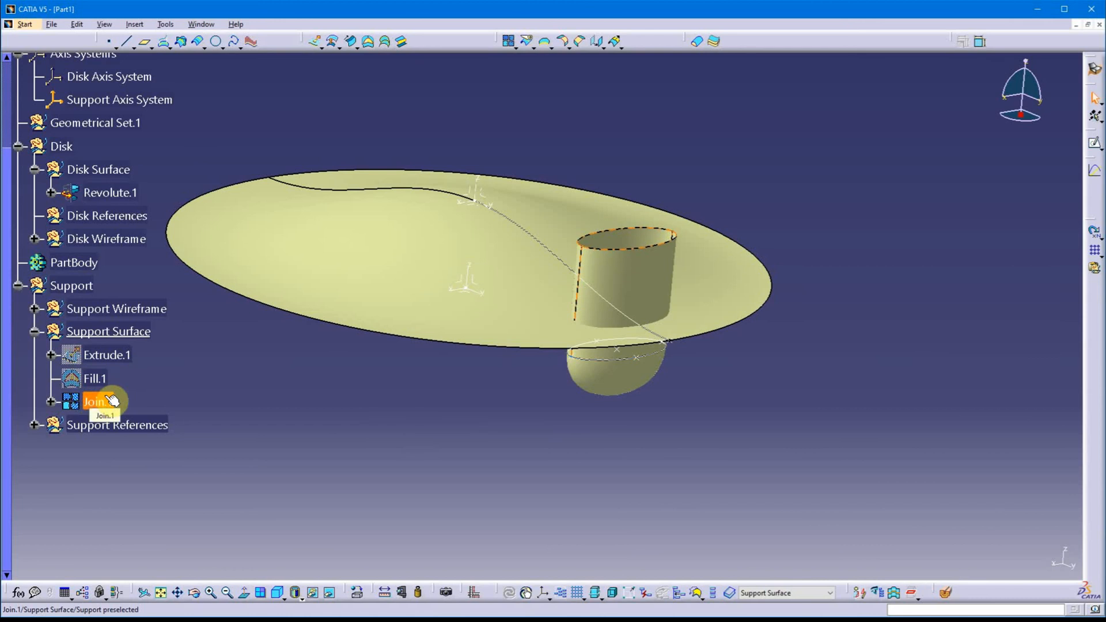
middle_click_drag(392, 425, 391, 386)
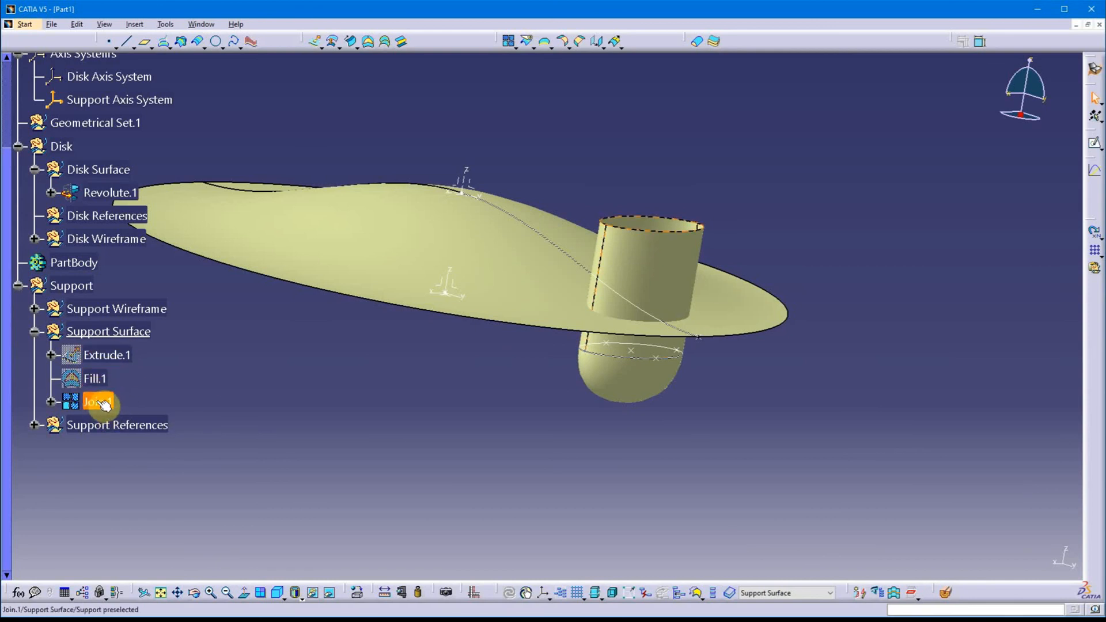
middle_click_drag(248, 405, 430, 392)
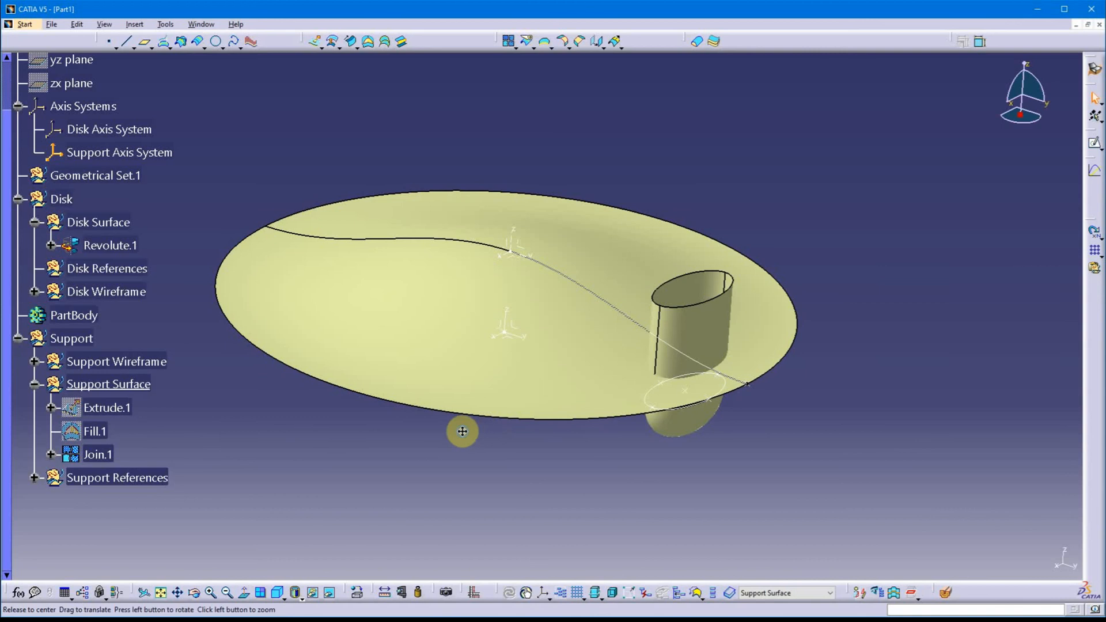
middle_click_drag(460, 430, 469, 465)
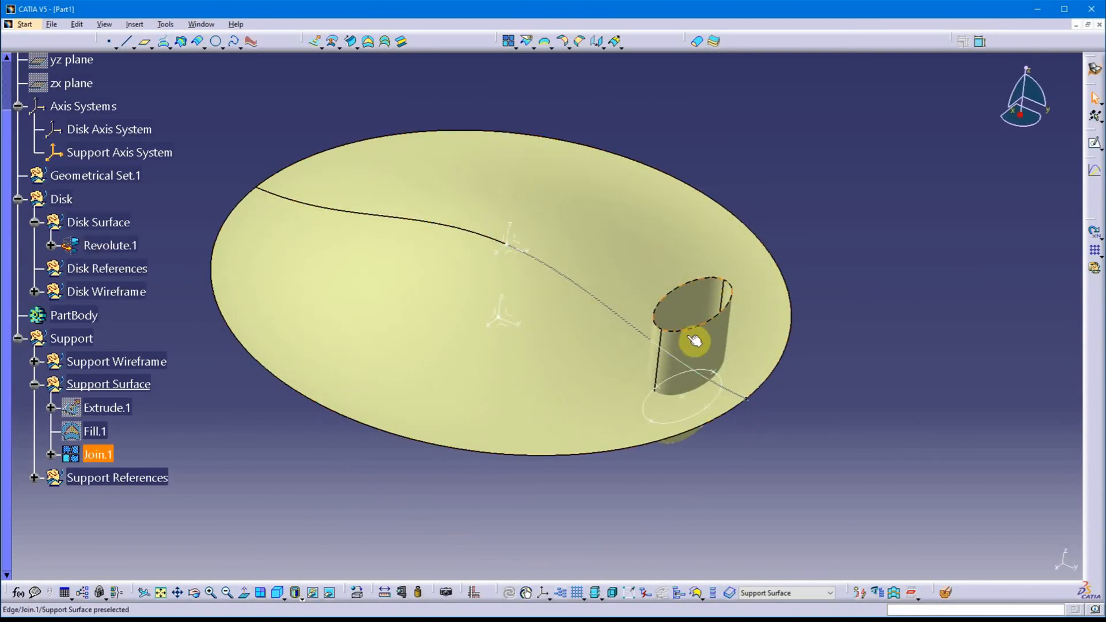
middle_click_drag(455, 351, 460, 336)
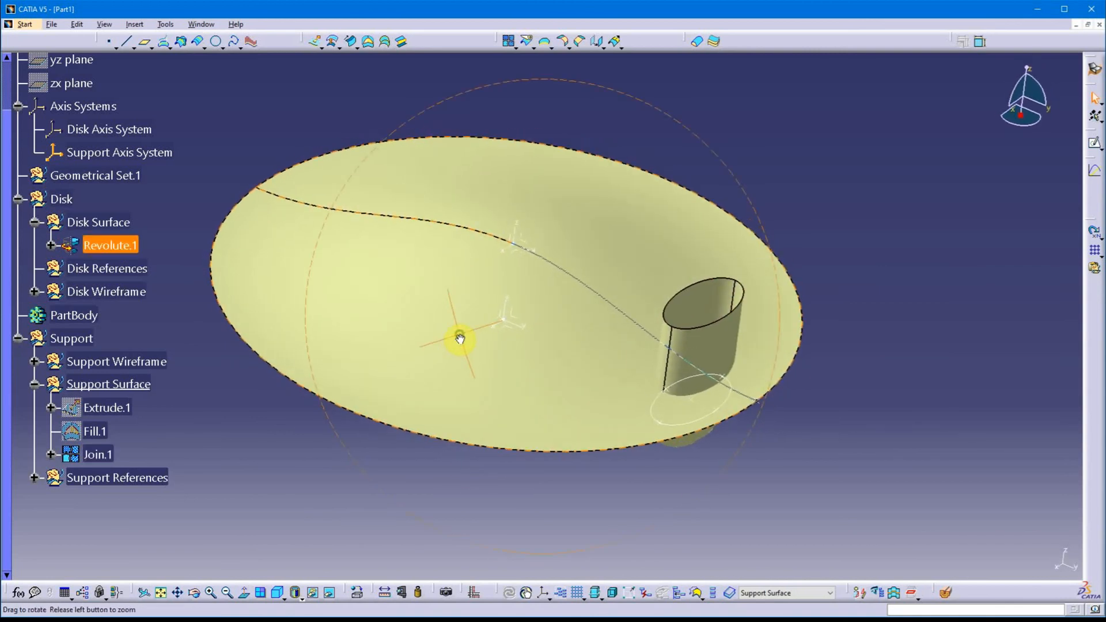
left_click(254, 350)
left_click(157, 315)
left_click(117, 249)
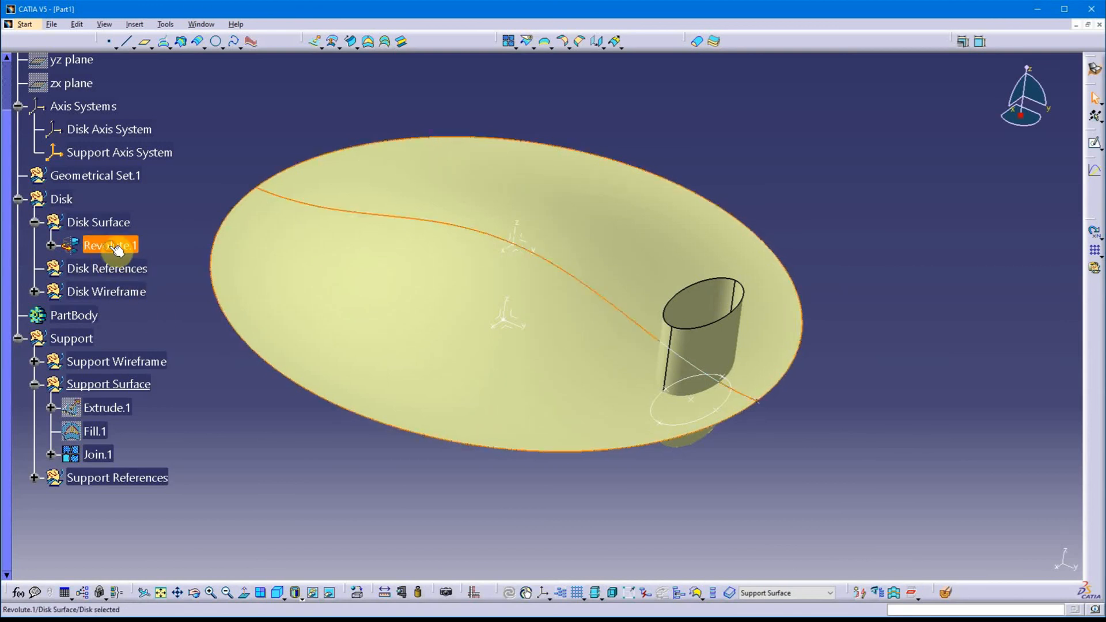
scroll(207, 406, "down", 2)
left_click(97, 402)
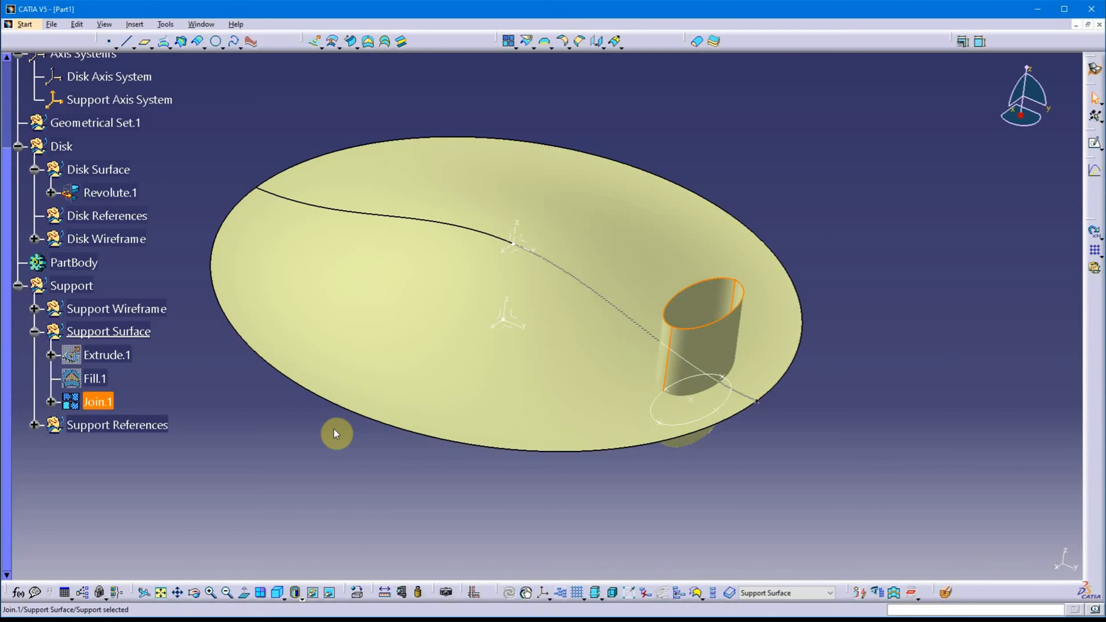
middle_click_drag(415, 475, 520, 389)
scroll(590, 370, "up", 1)
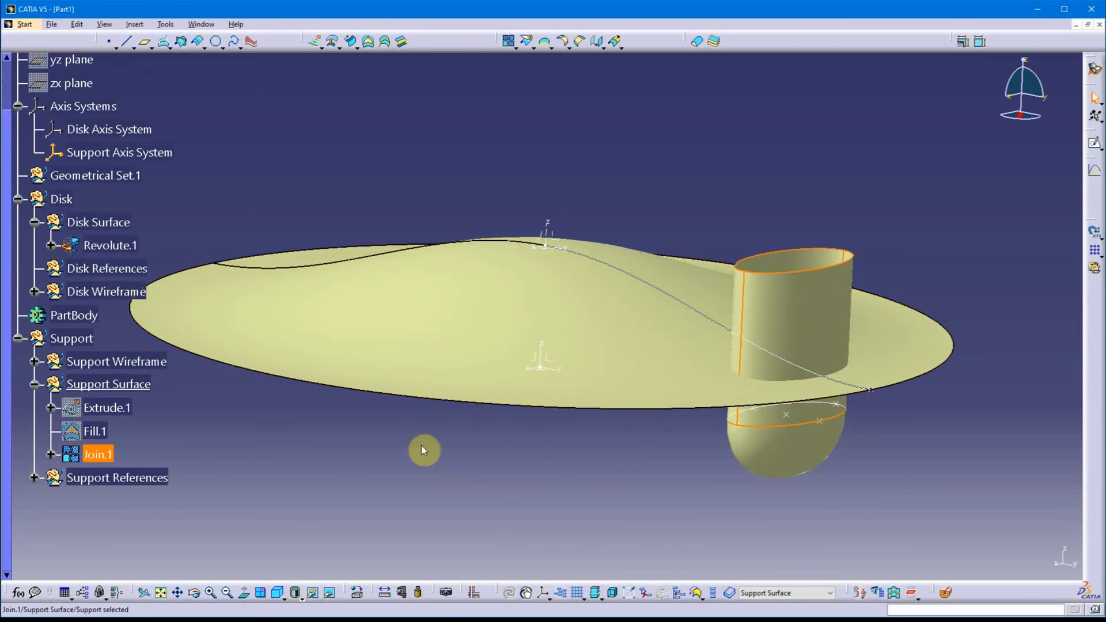
middle_click_drag(507, 447, 523, 273)
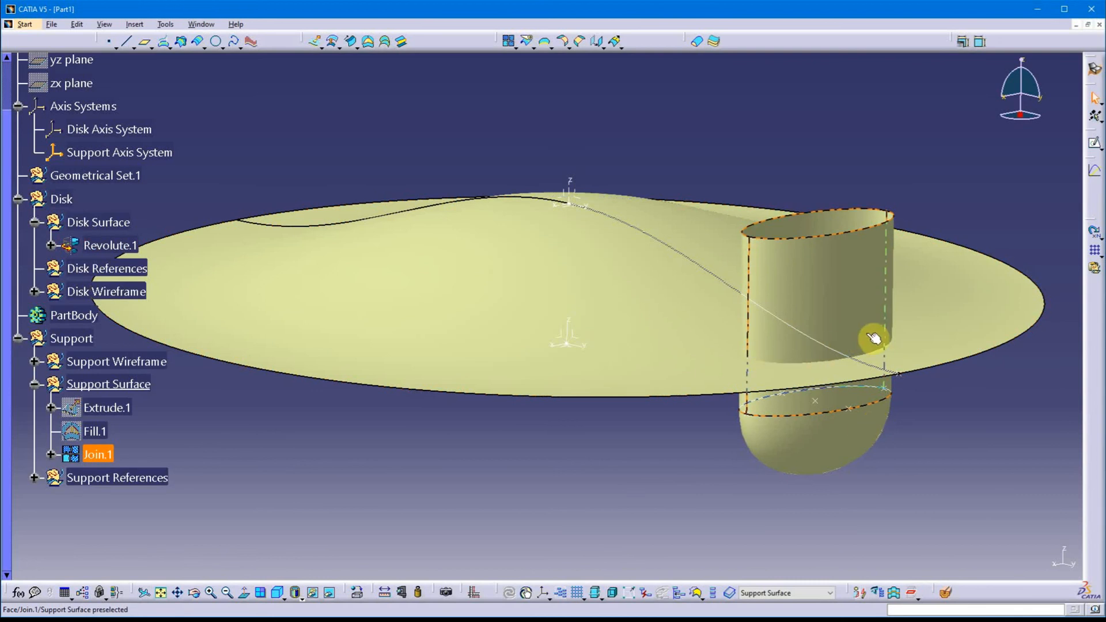
middle_click_drag(571, 450, 539, 483)
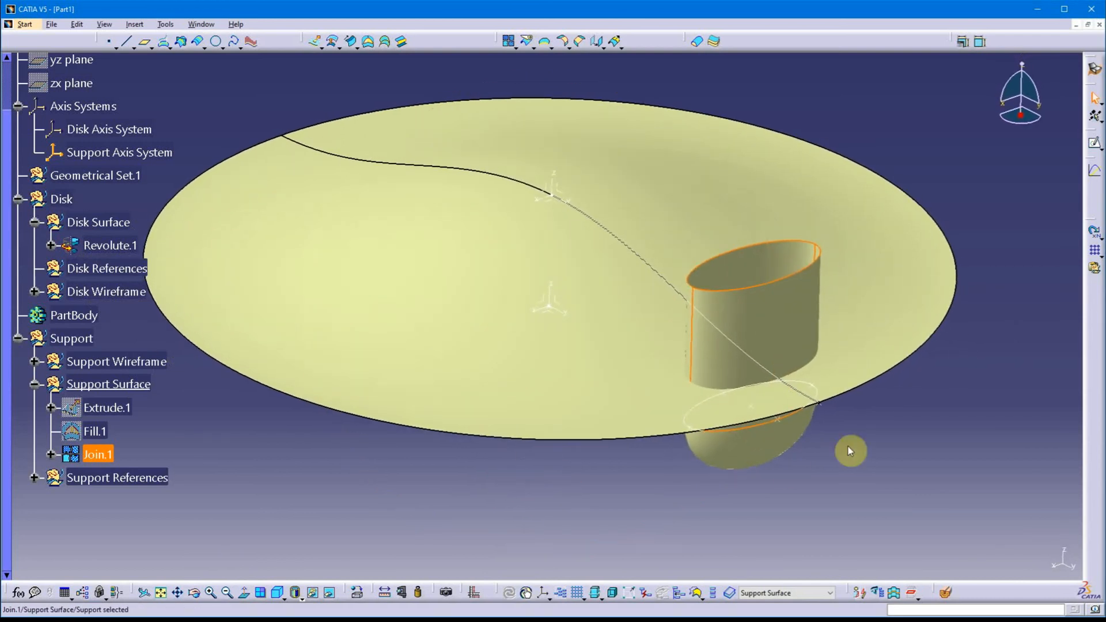